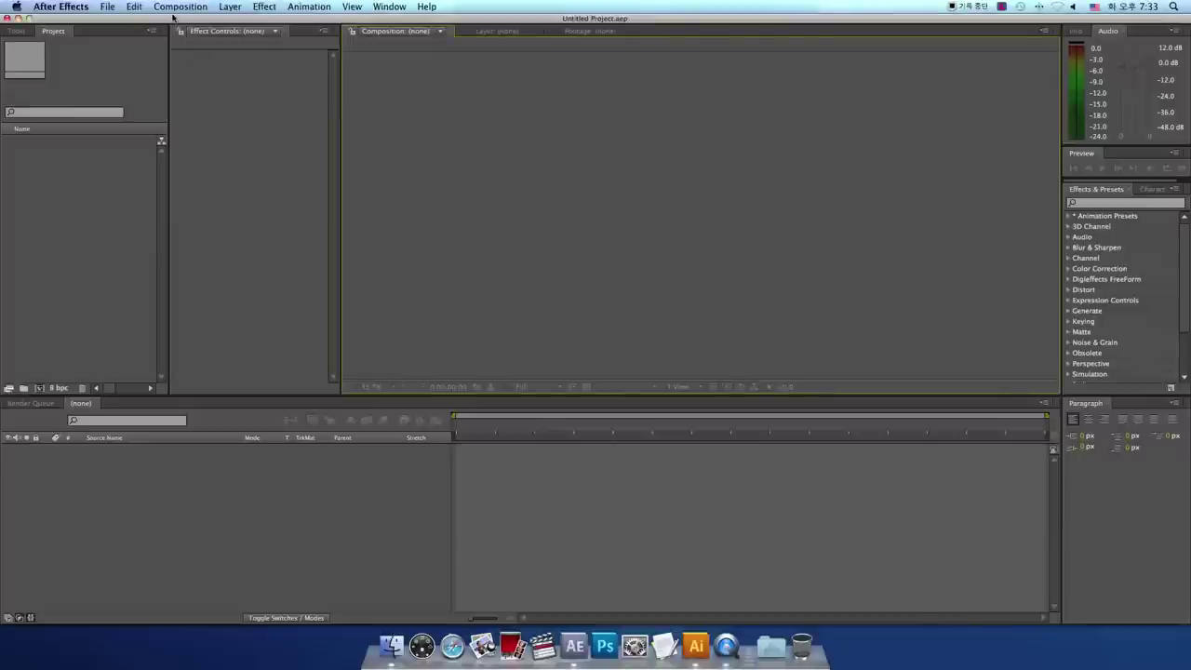
# Create a black 1920×1080, 29.97 fps composition named graph, then switch to Illustrator.
pyautogui.click(177, 8)
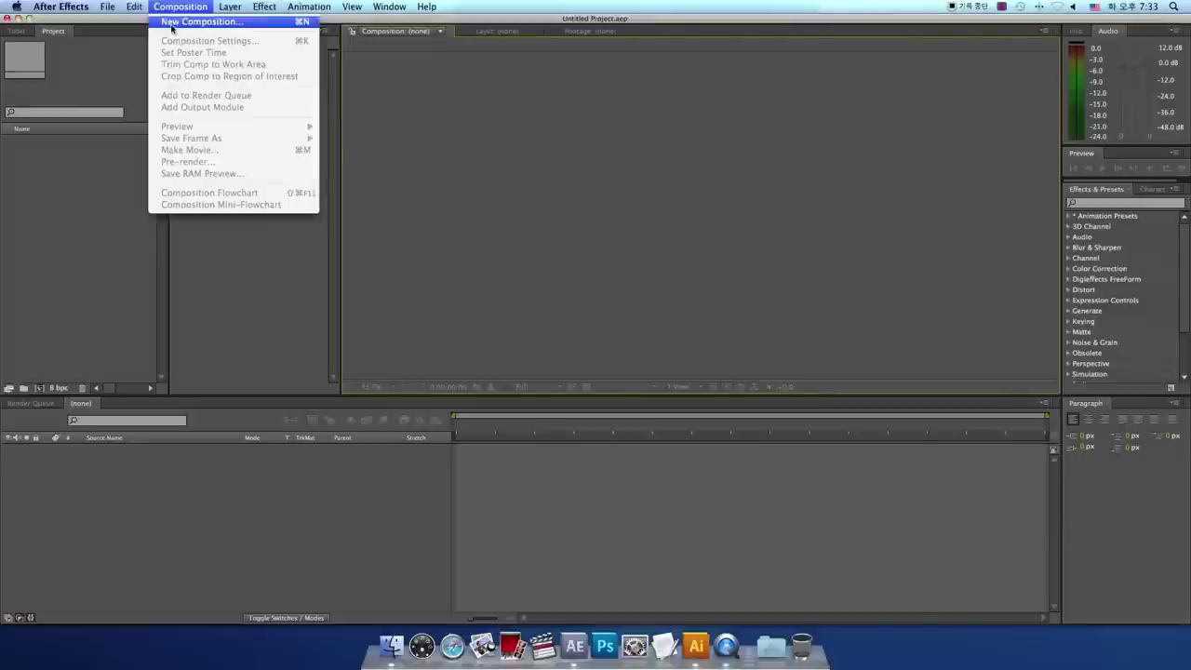
pyautogui.click(275, 23)
pyautogui.write('graph')
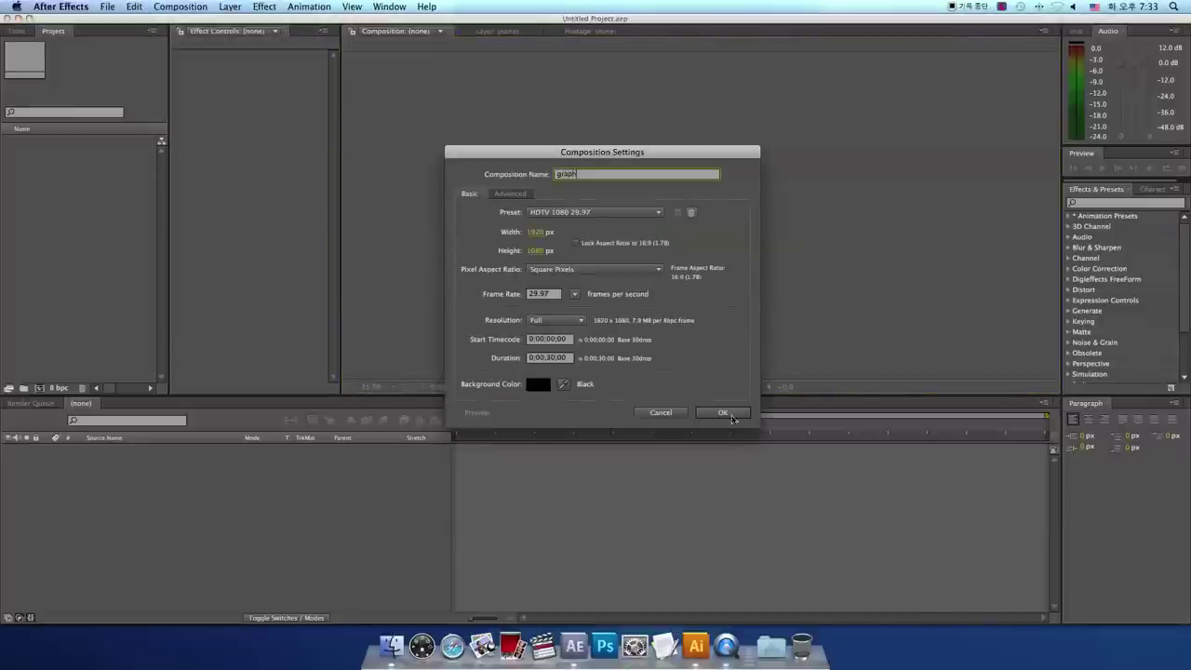
pyautogui.click(734, 418)
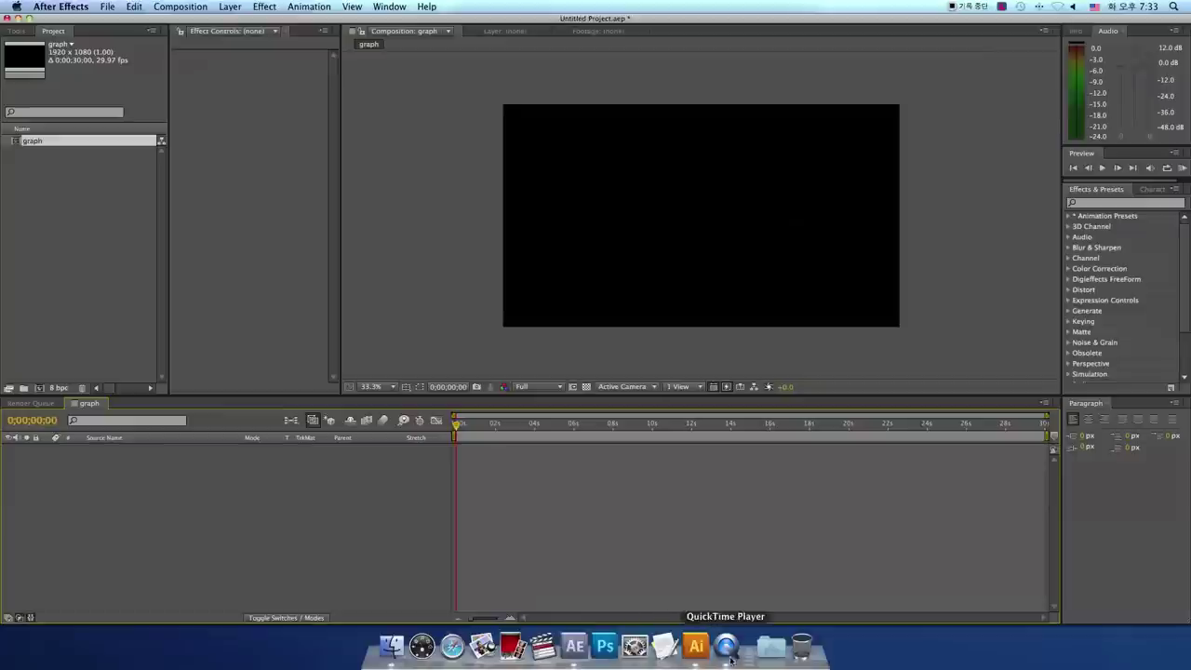
pyautogui.click(696, 645)
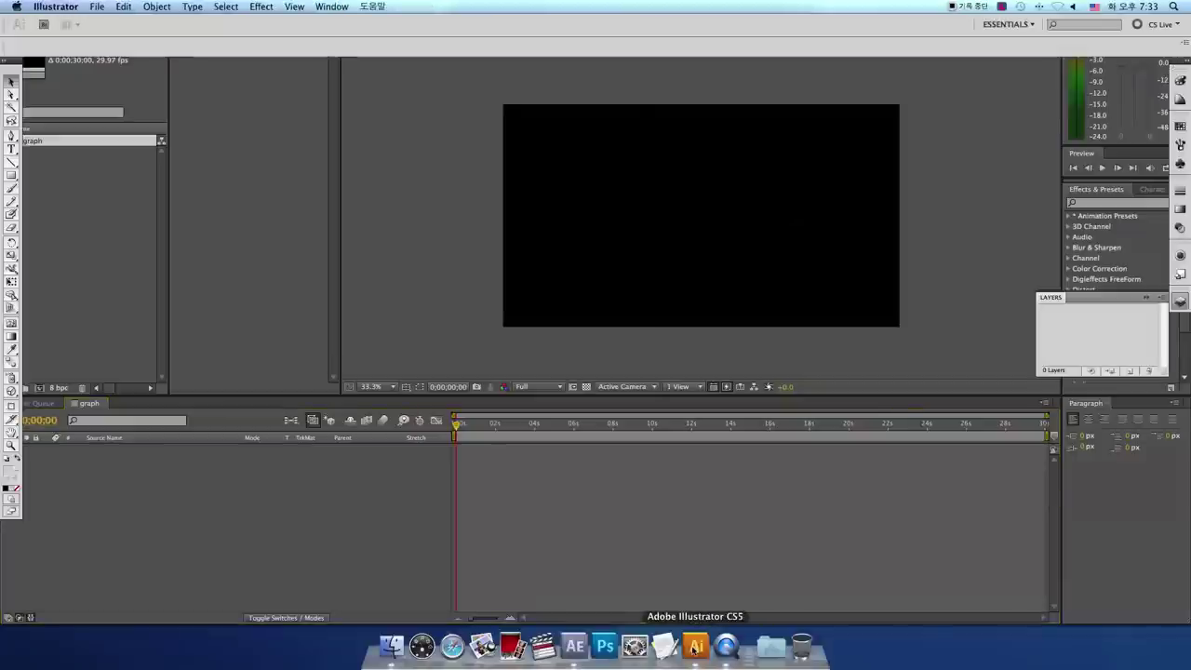
# Create a new blank Illustrator document.
pyautogui.click(97, 6)
pyautogui.click(191, 22)
pyautogui.click(763, 146)
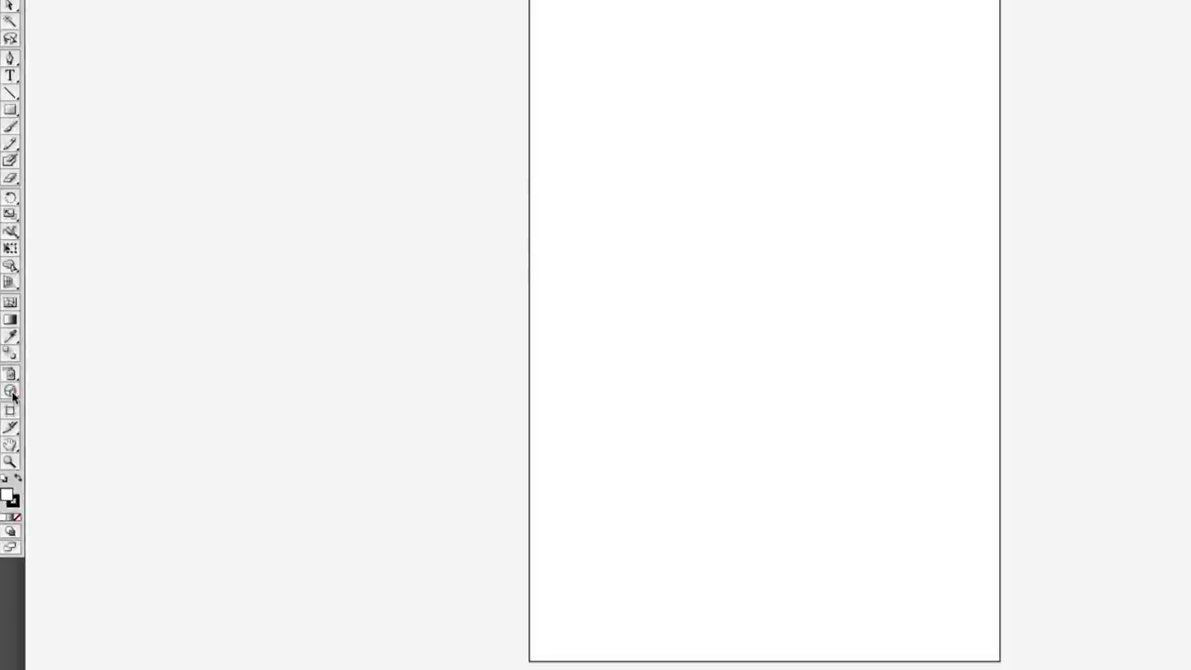
# Draw a 200 × 200 mm pie graph on the artboard.
pyautogui.click(11, 393)
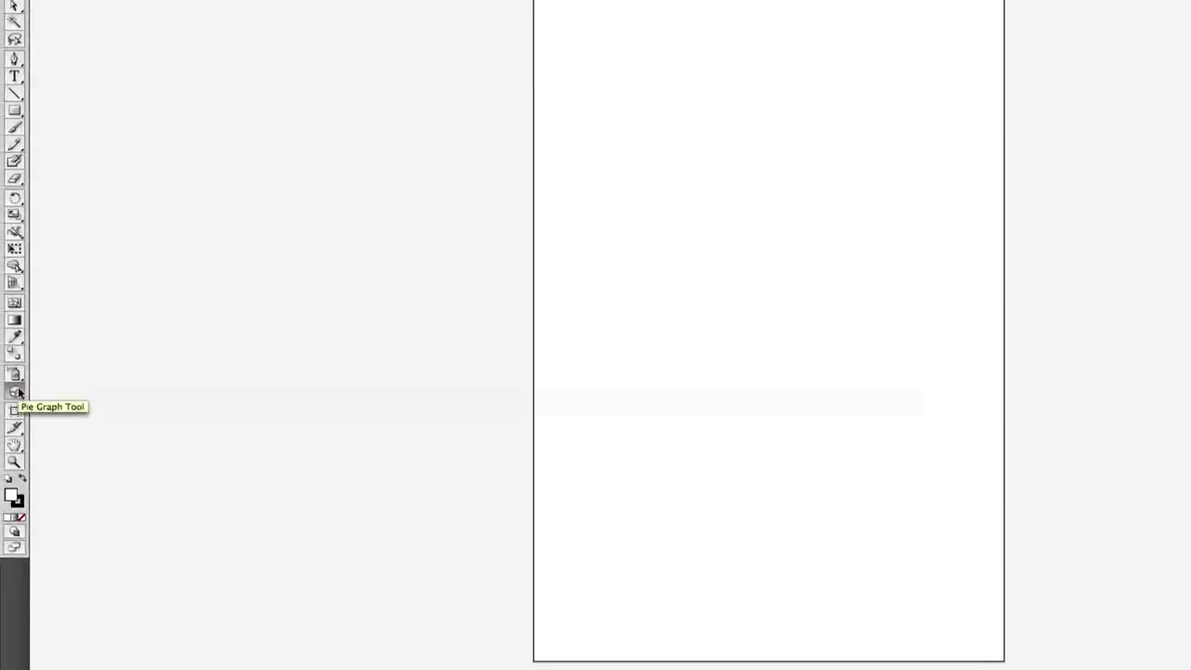
pyautogui.click(687, 330)
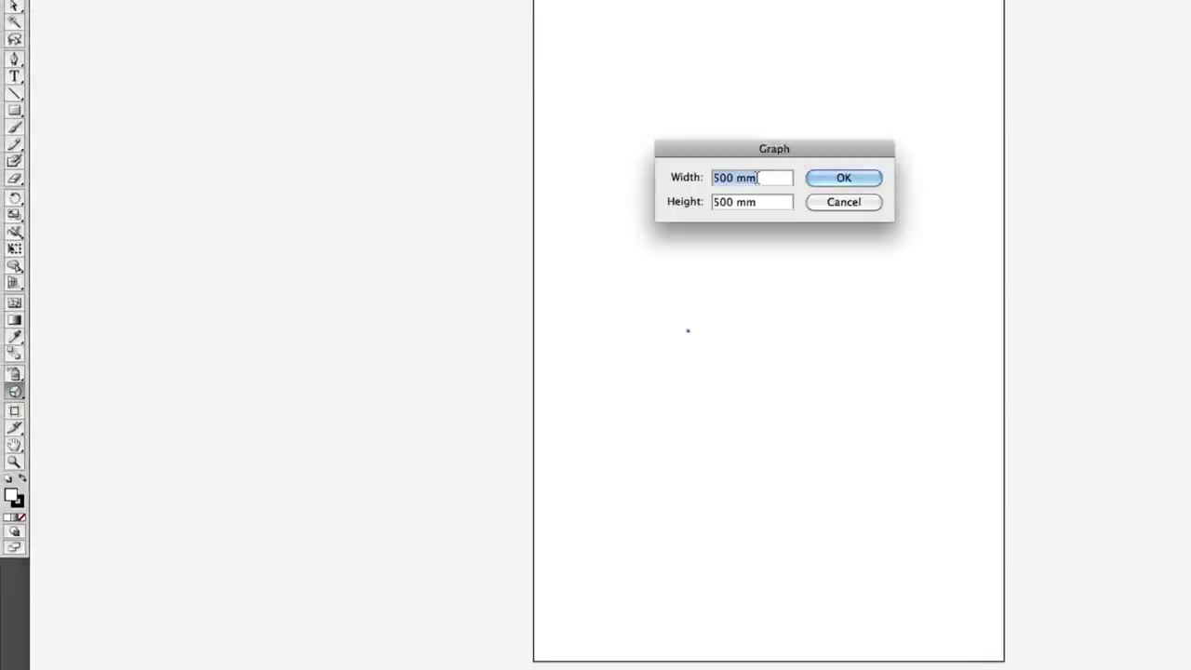
pyautogui.write('200')
pyautogui.press('Tab')
pyautogui.write('200')
pyautogui.click(849, 185)
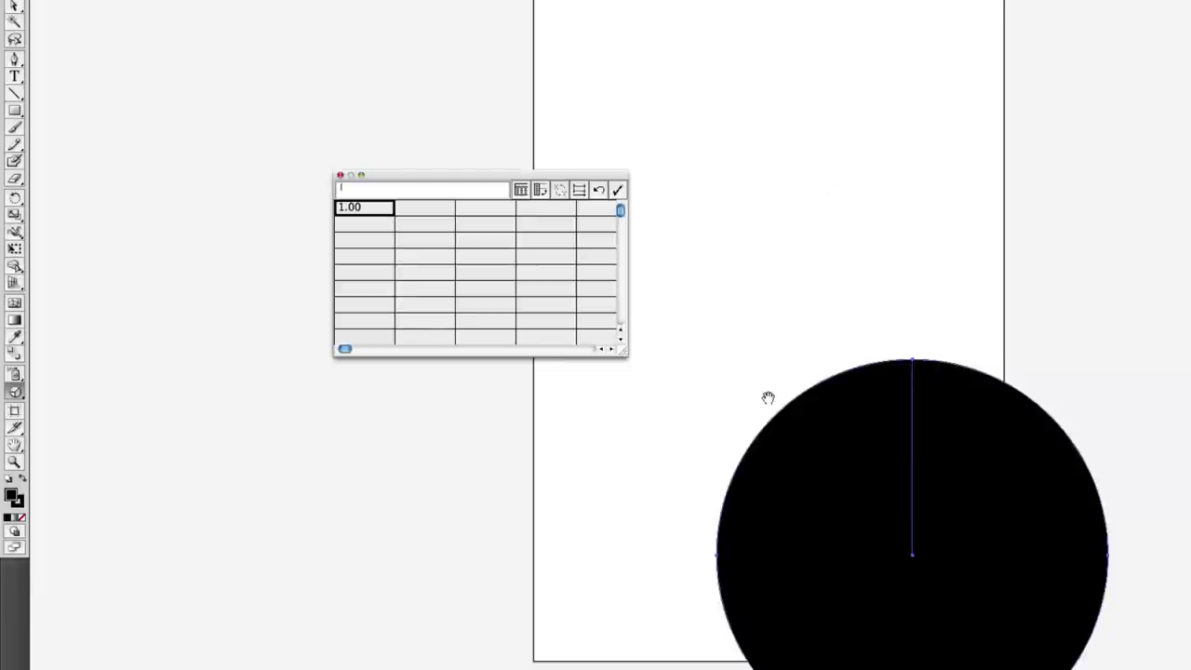
pyautogui.moveTo(768, 399); pyautogui.dragTo(699, 191)
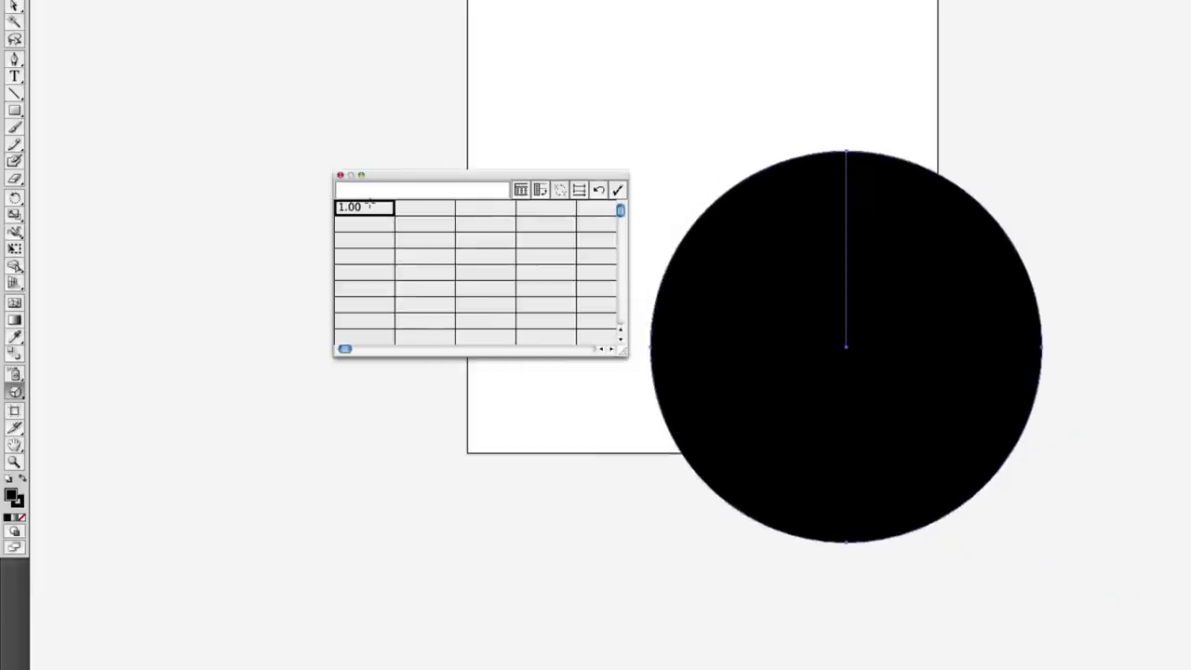
# Enter the graph data values 2 and 1 and apply them to the pie.
pyautogui.press('BackSpace')
pyautogui.write('2')
pyautogui.click(422, 209)
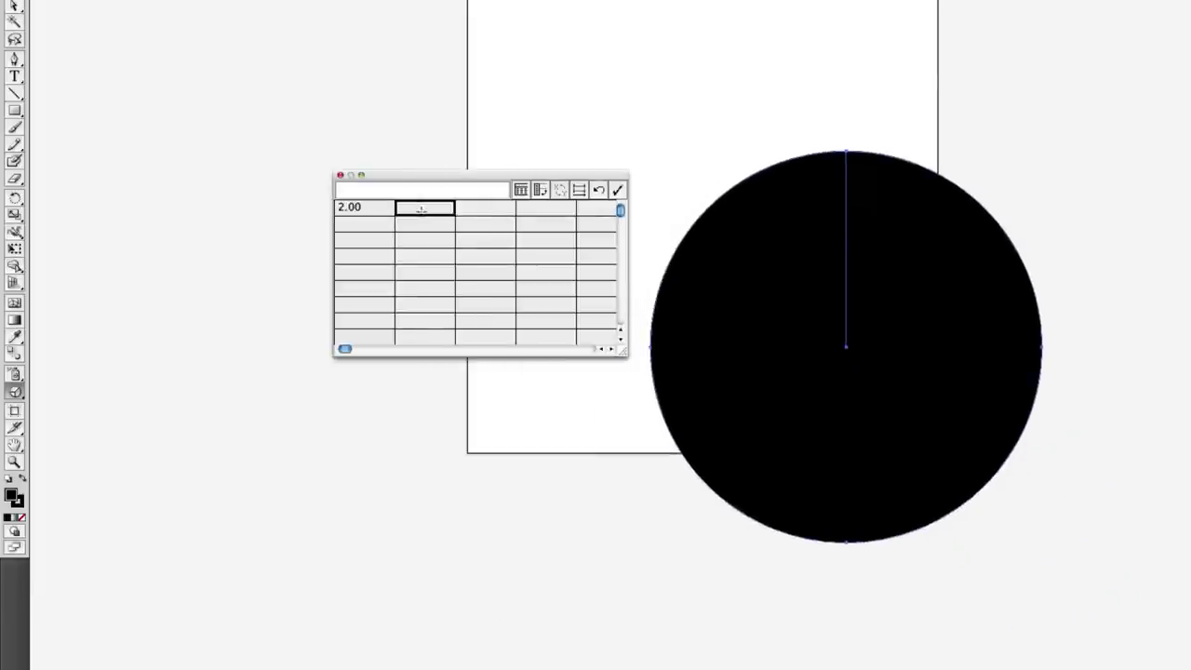
pyautogui.click(617, 190)
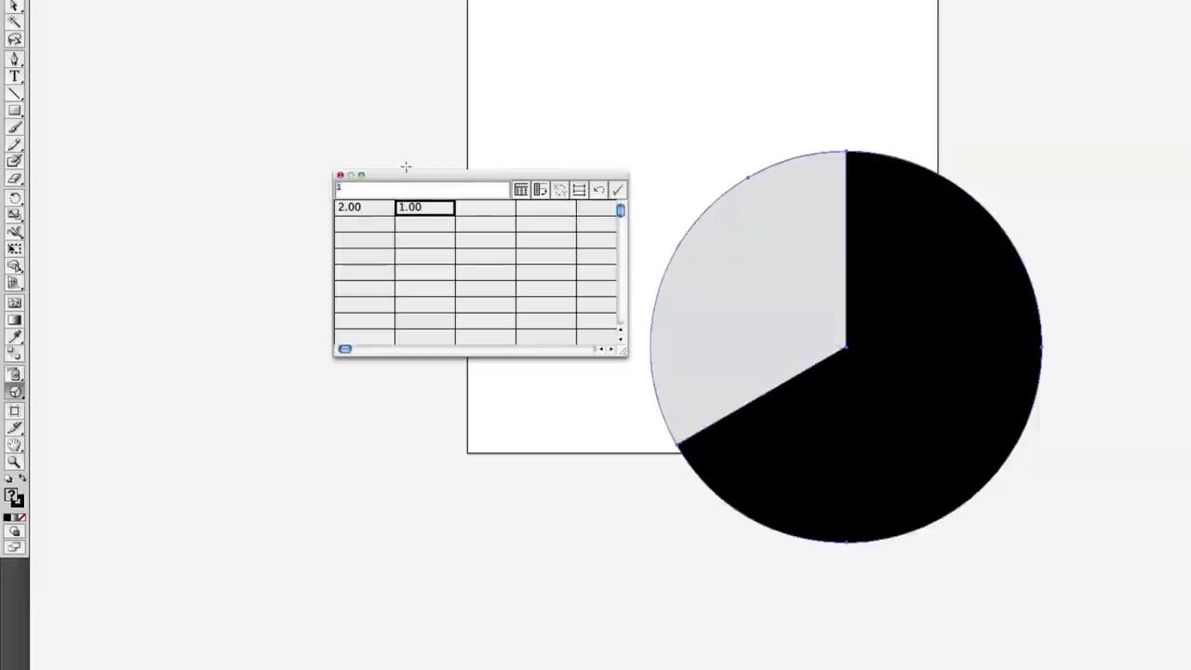
pyautogui.click(339, 175)
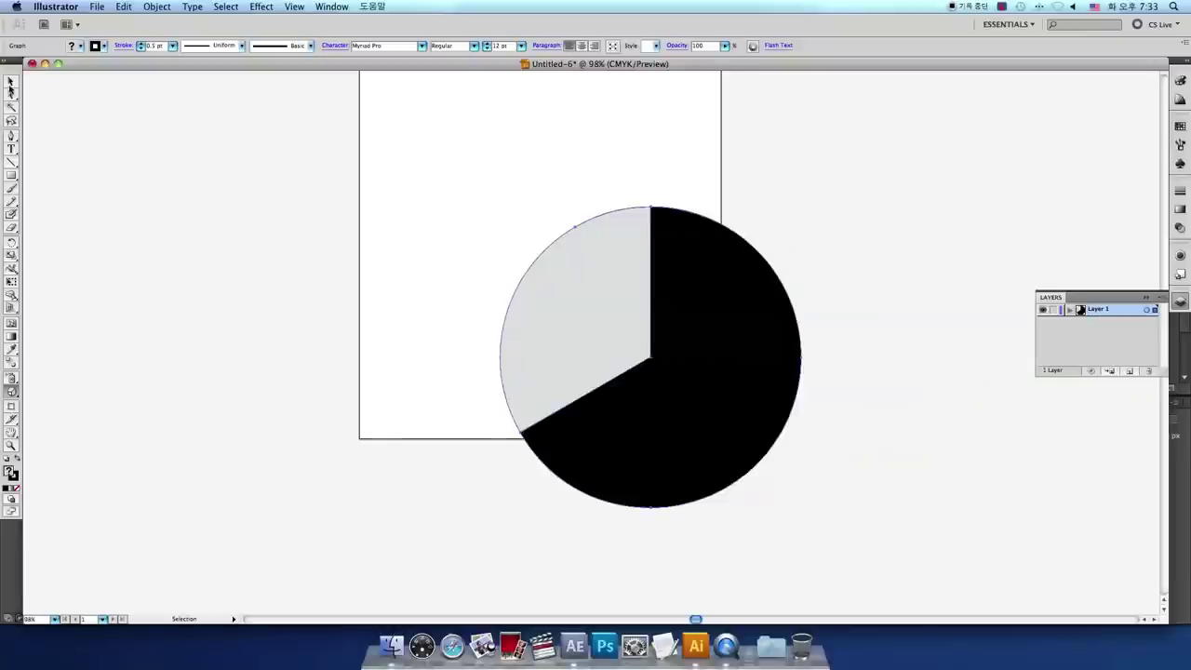
# Move the pie graph toward the artboard.
pyautogui.click(11, 82)
pyautogui.scroll(3, 461, 212)
pyautogui.moveTo(586, 430); pyautogui.dragTo(479, 229)
# Position the pie on the artboard and apply the Brights group in Recolor Artwork.
pyautogui.moveTo(706, 265)
pyautogui.mouseDown()
pyautogui.moveTo(652, 249)
pyautogui.moveTo(668, 276)
pyautogui.mouseUp()
pyautogui.moveTo(567, 310); pyautogui.dragTo(577, 344)
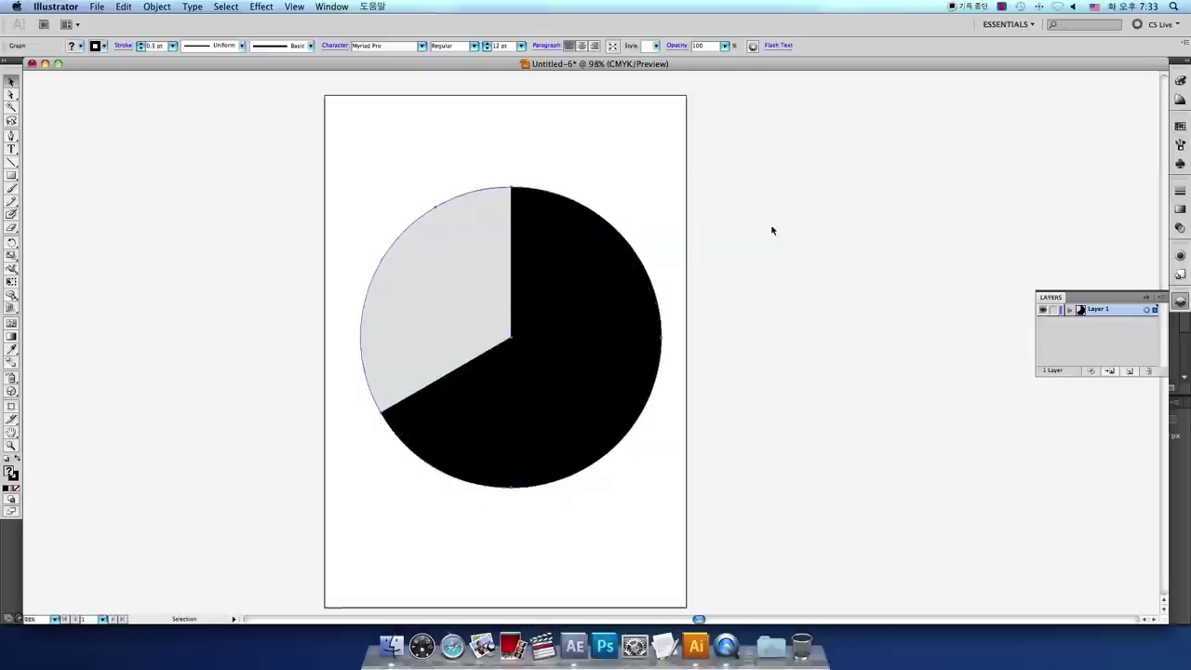
pyautogui.click(752, 45)
pyautogui.click(1079, 123)
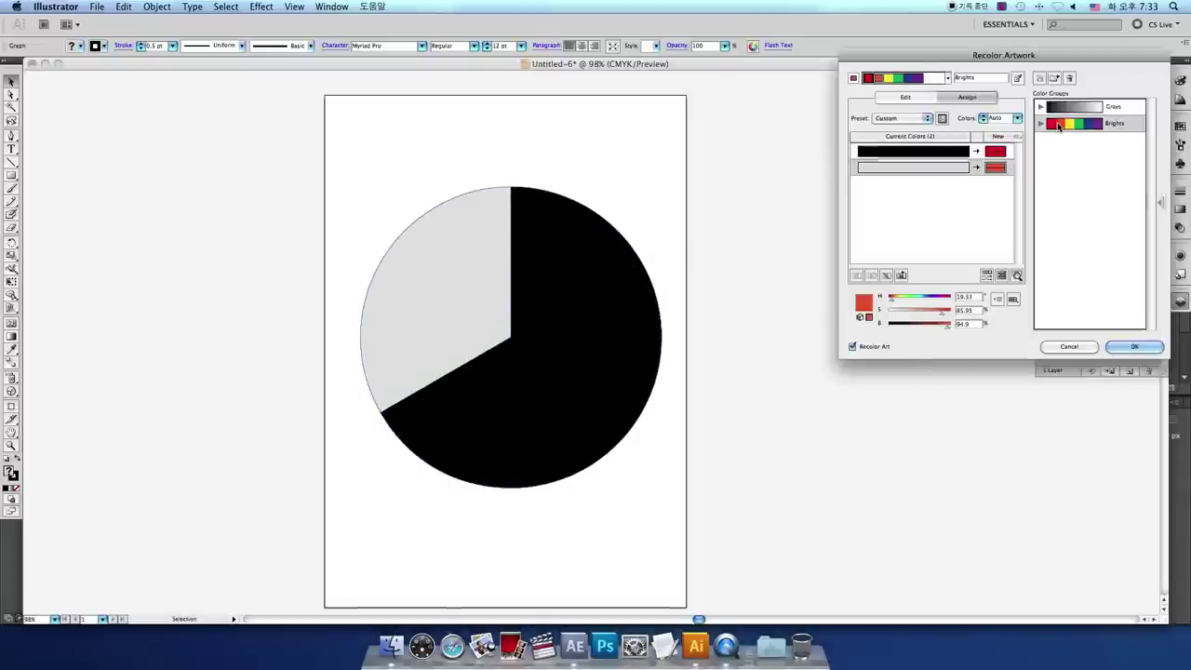
# Change the large black slice's new colour to light cyan.
pyautogui.doubleClick(997, 152)
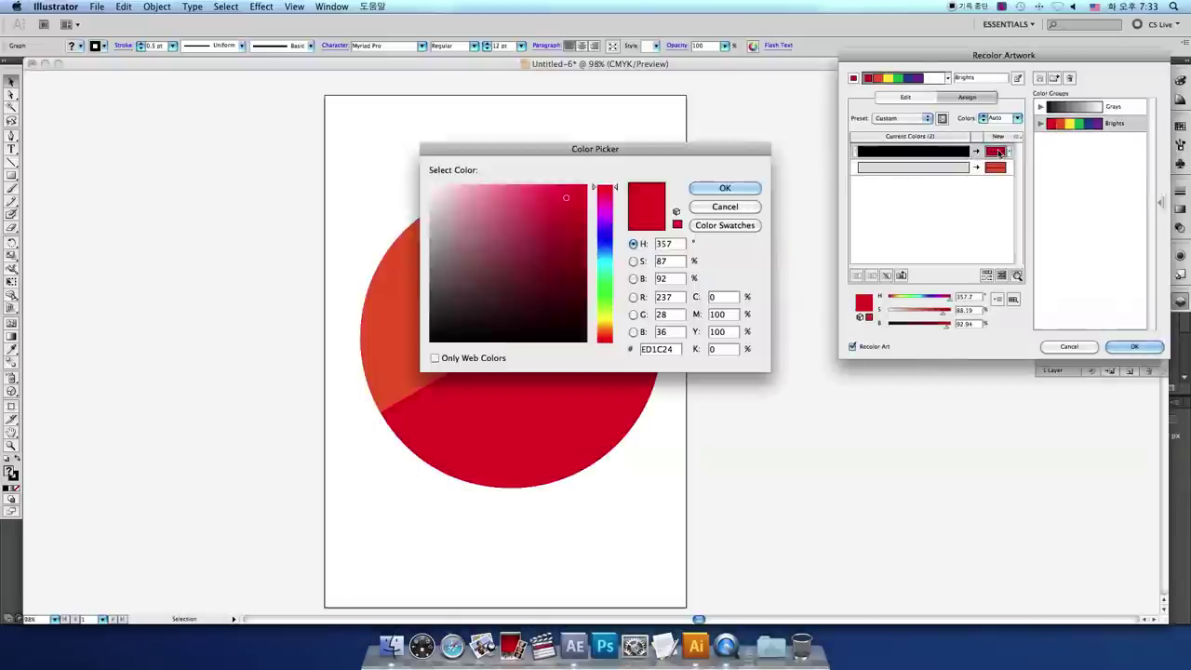
pyautogui.click(605, 264)
pyautogui.click(512, 186)
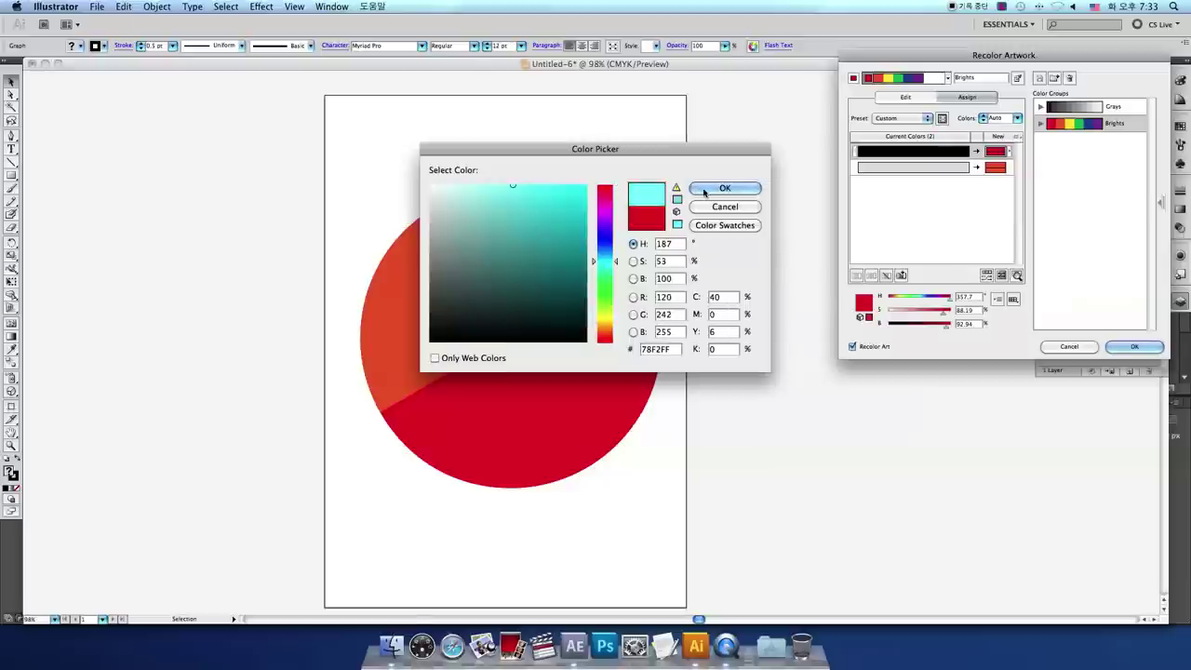
pyautogui.click(721, 189)
# Make the small grey slice white and apply the recolouring, keeping the Brights changes.
pyautogui.doubleClick(994, 167)
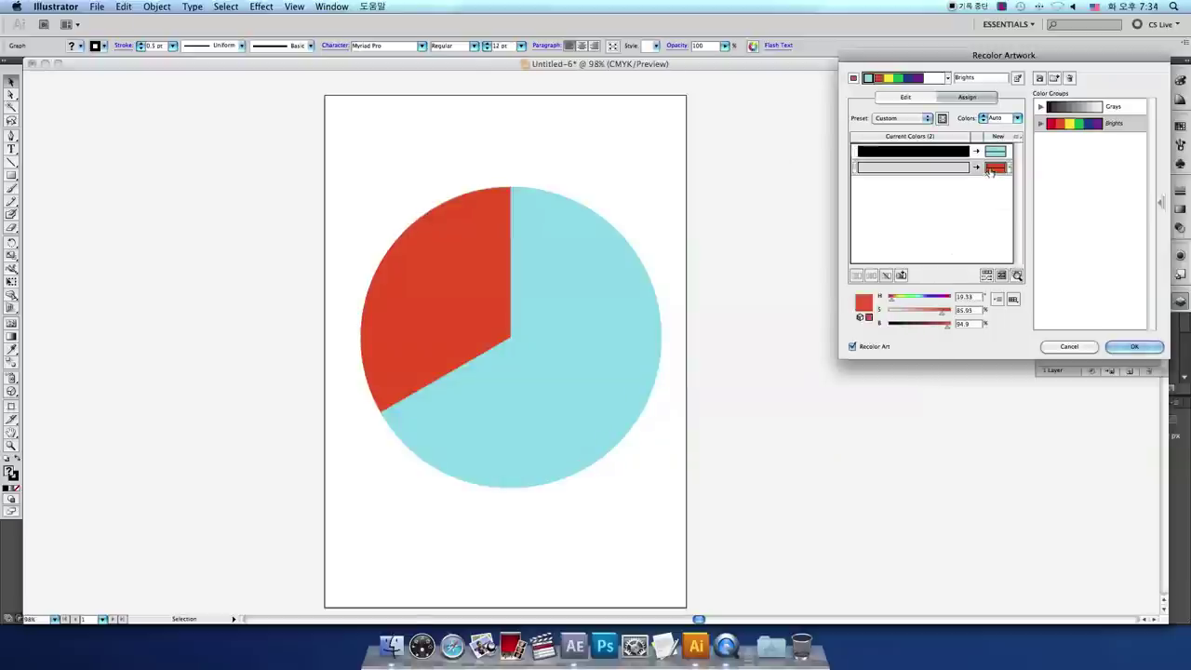
pyautogui.click(430, 186)
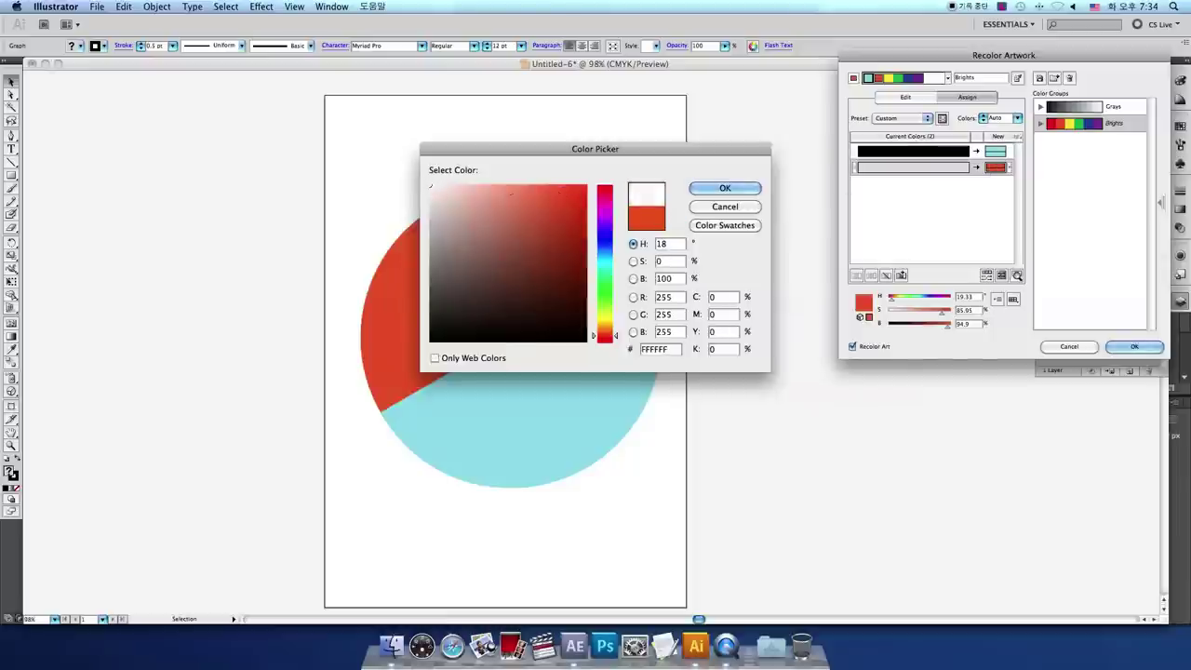
pyautogui.click(730, 191)
pyautogui.press('Return')
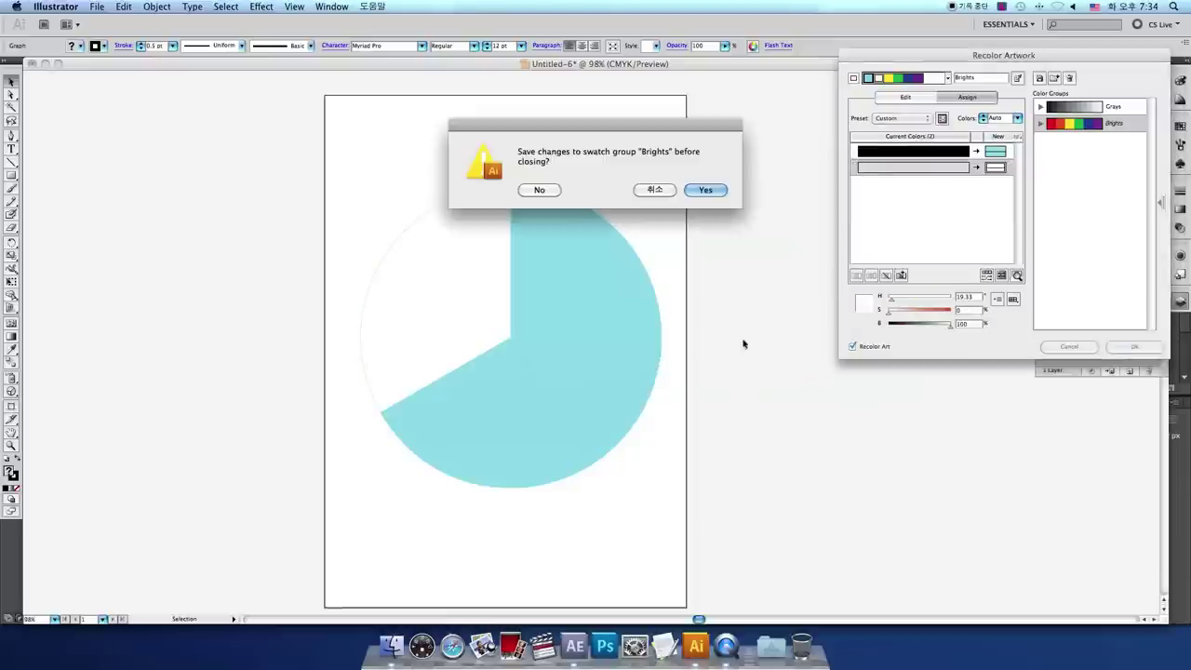
pyautogui.click(705, 190)
pyautogui.moveTo(457, 345); pyautogui.dragTo(523, 324)
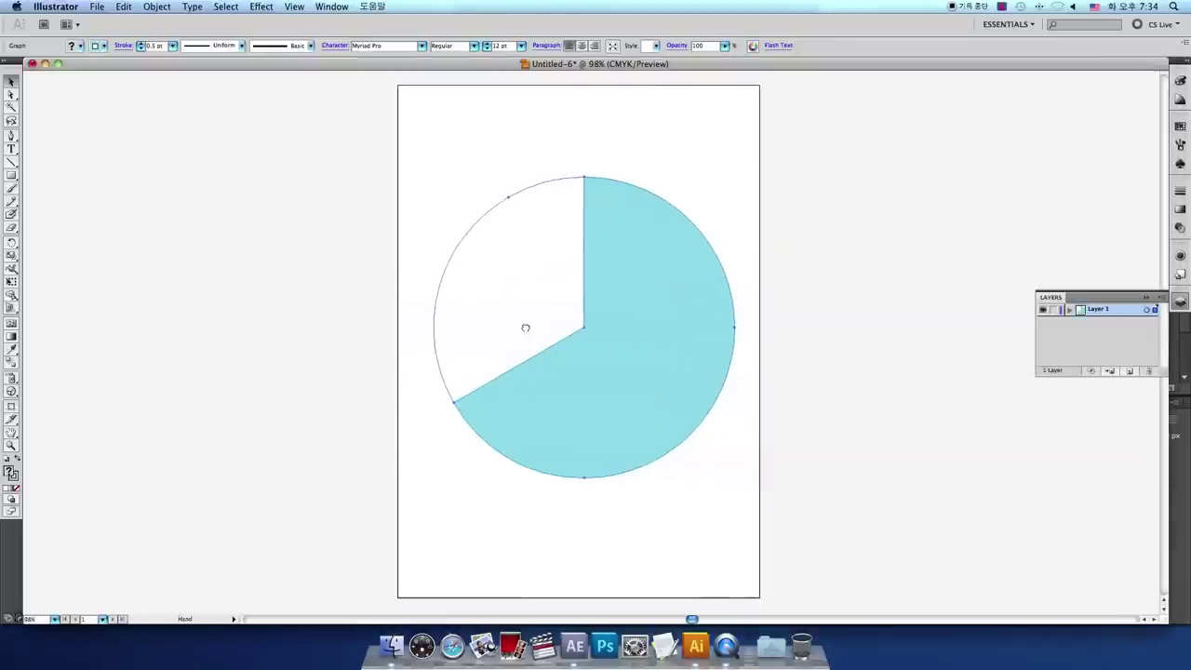
pyautogui.click(568, 526)
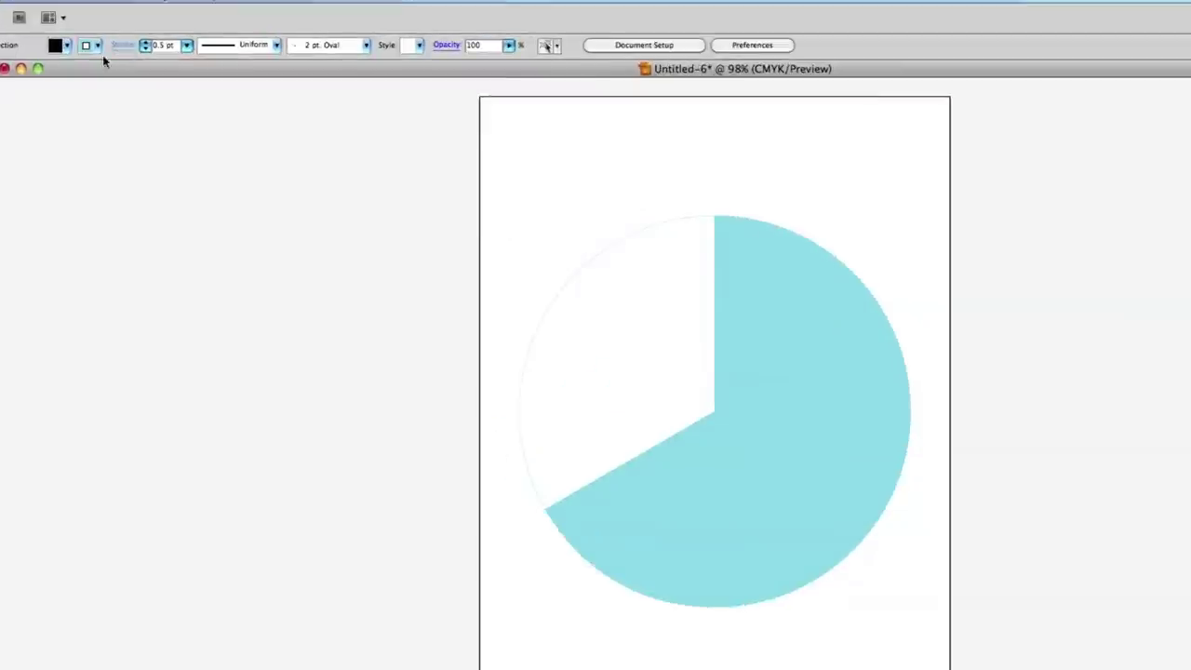
# Set the pie graph's stroke to None, then select the whole graph.
pyautogui.click(97, 44)
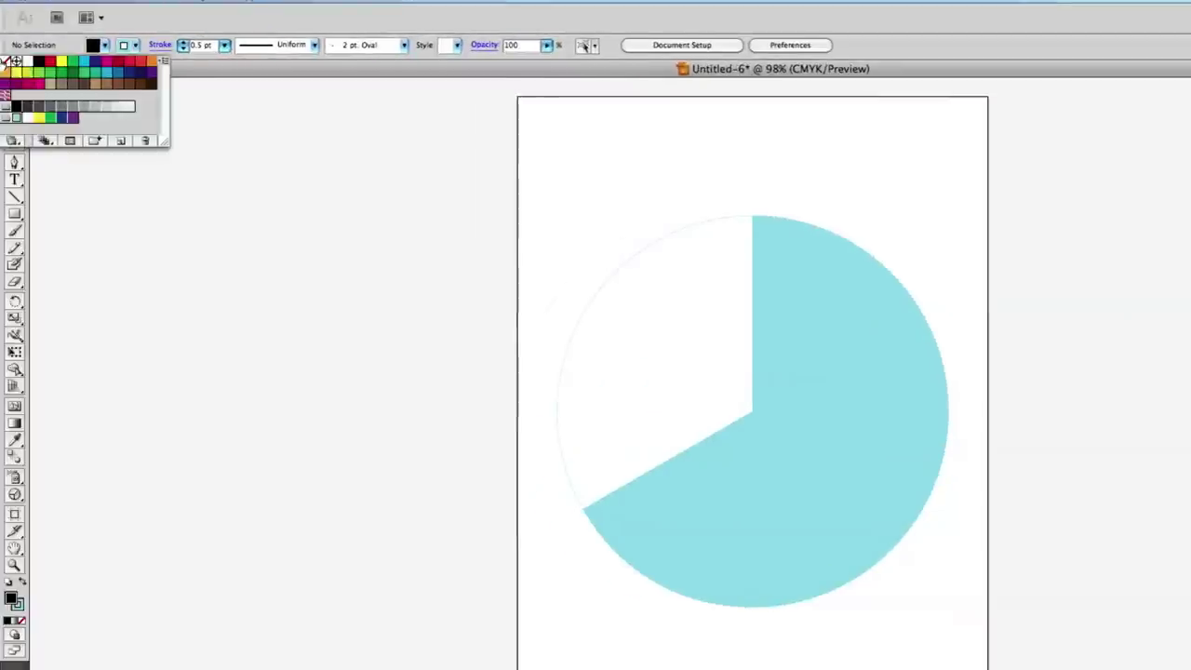
pyautogui.click(4, 61)
pyautogui.click(654, 231)
pyautogui.click(680, 323)
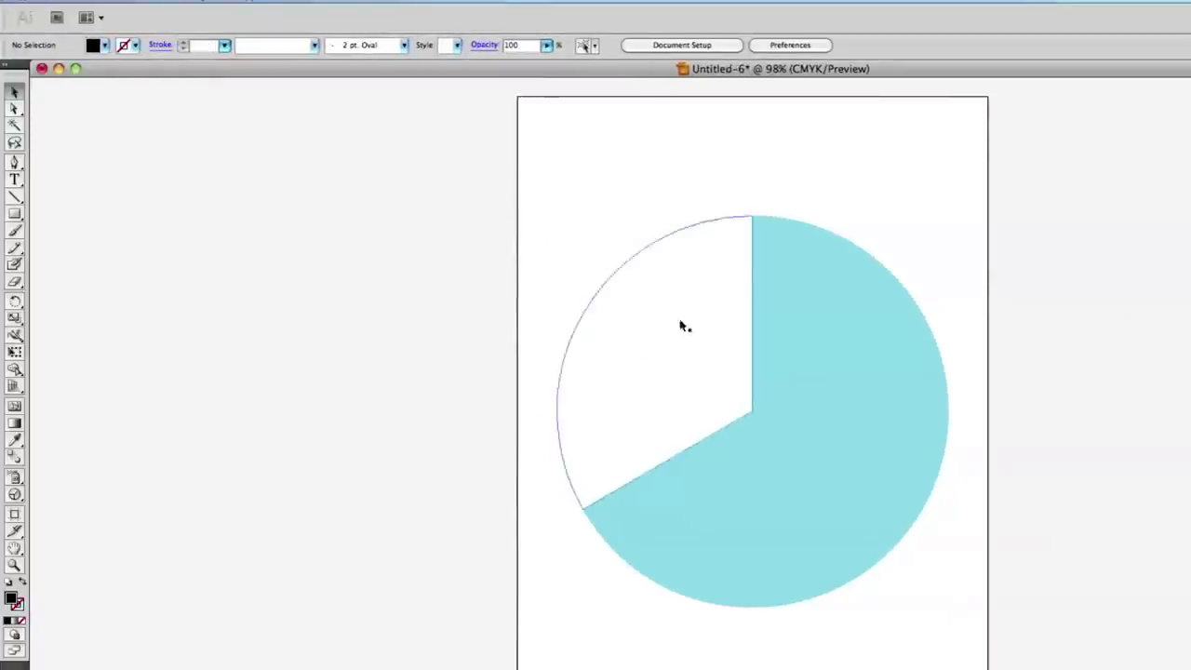
pyautogui.click(123, 45)
pyautogui.click(5, 61)
pyautogui.click(426, 215)
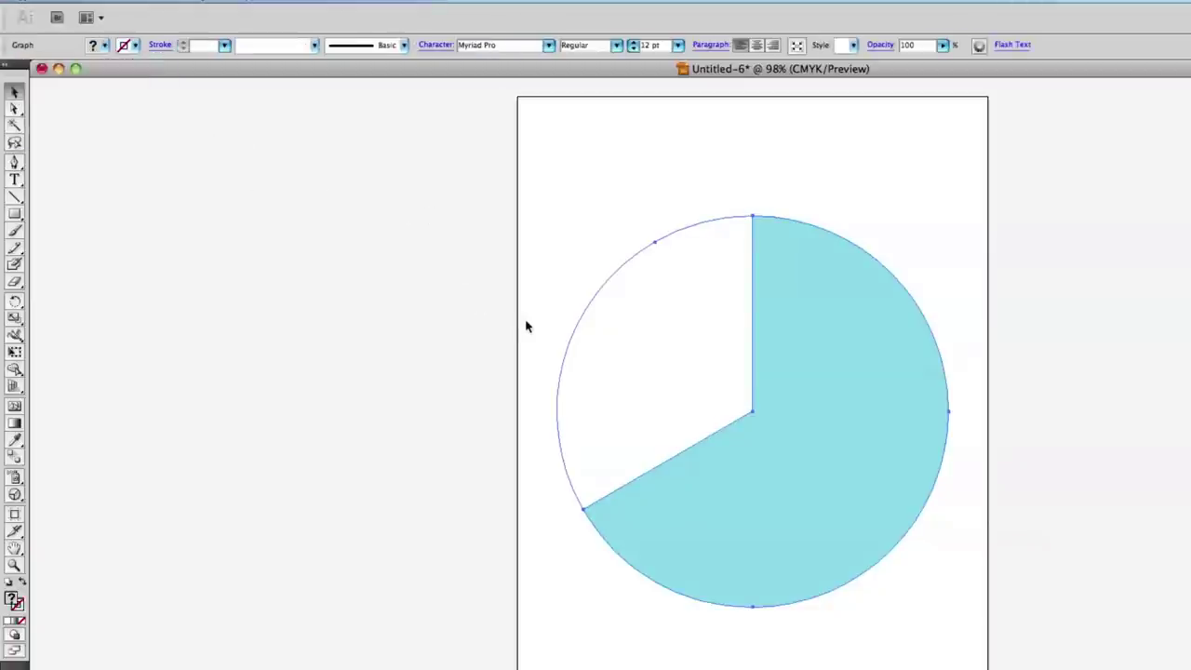
pyautogui.click(530, 325)
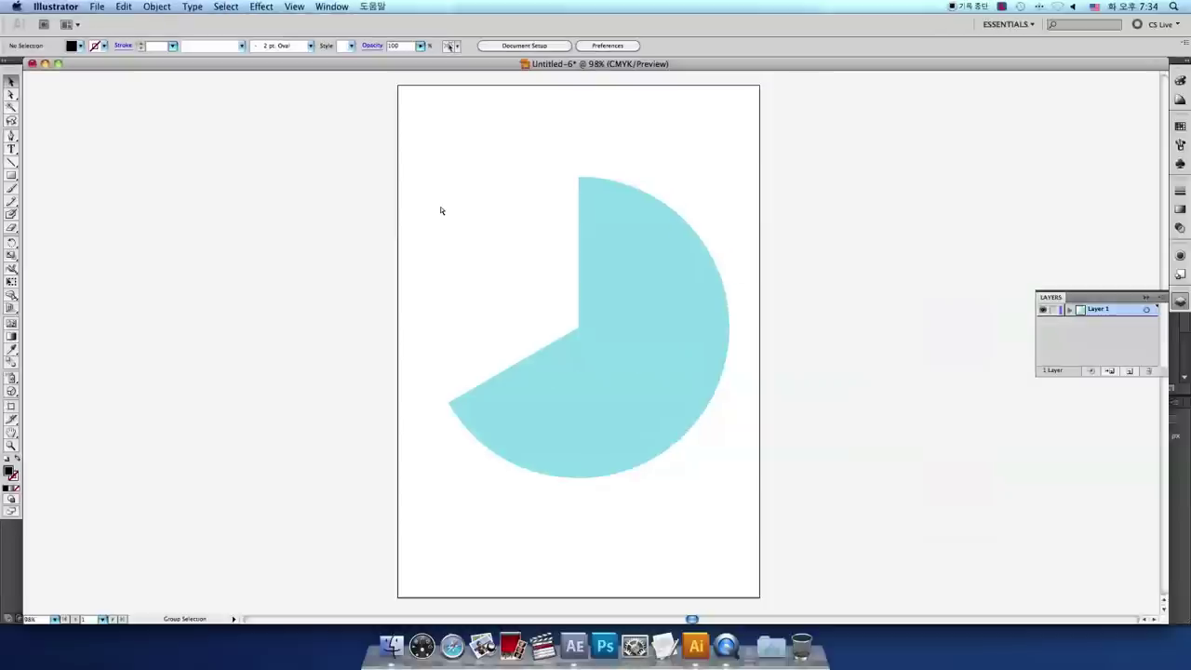
pyautogui.press('super+a')
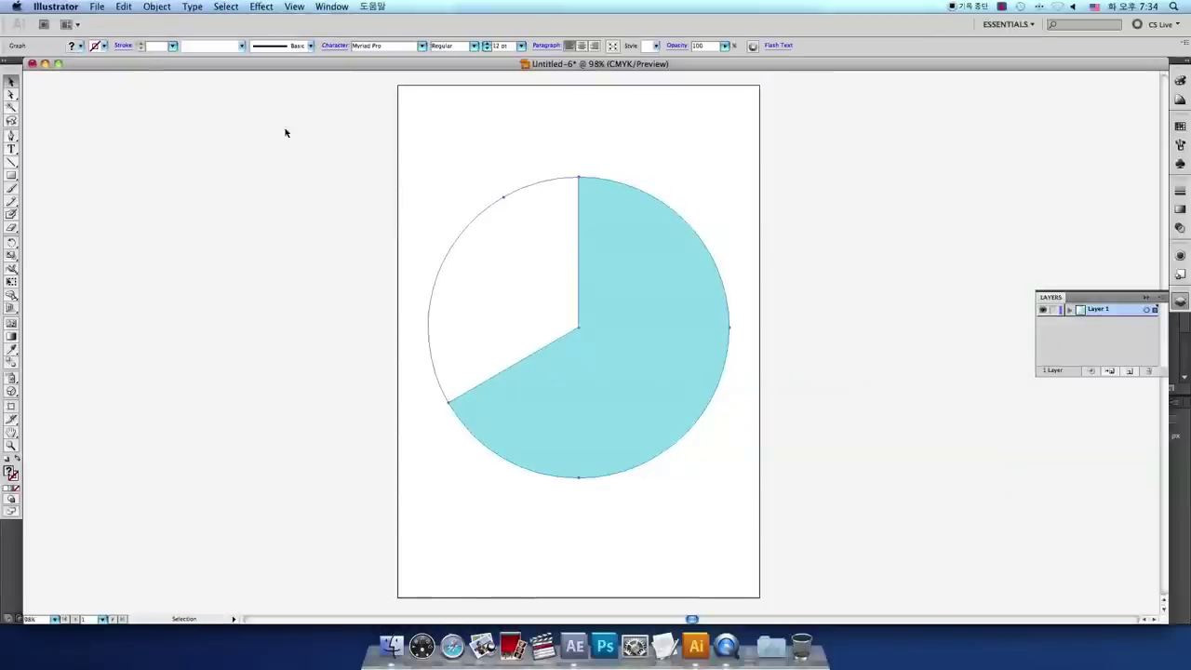
# Save the pie graph as graph.ai with Illustrator CS5 options, then return to After Effects.
pyautogui.click(96, 6)
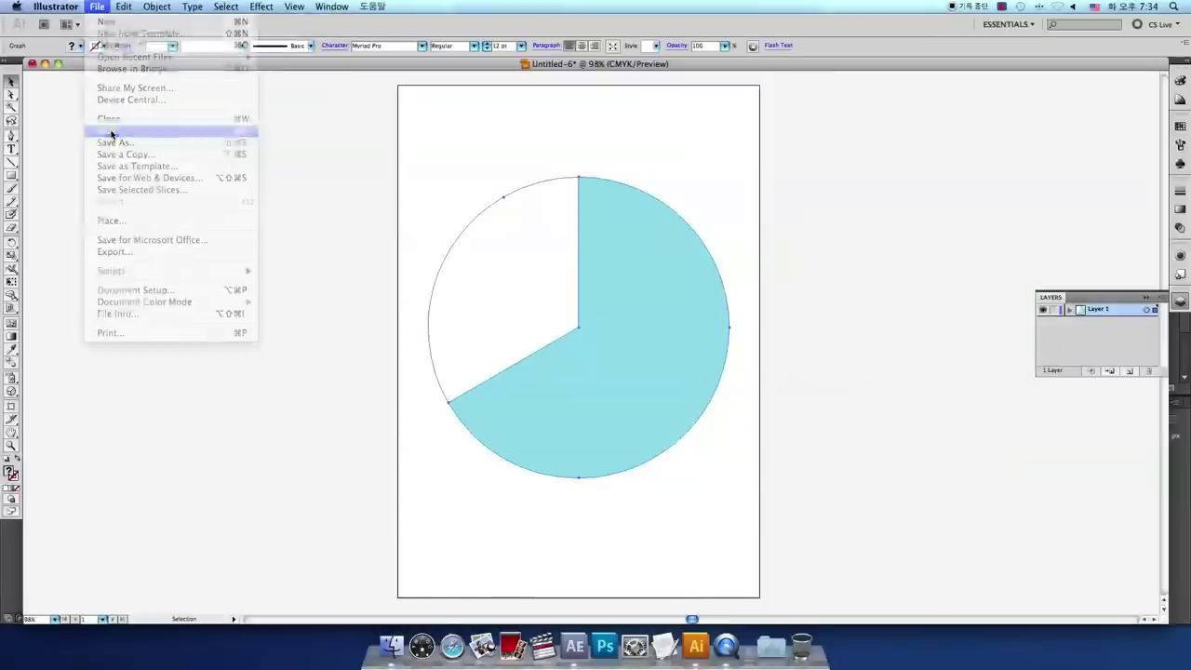
pyautogui.click(109, 130)
pyautogui.write('grap')
pyautogui.click(732, 337)
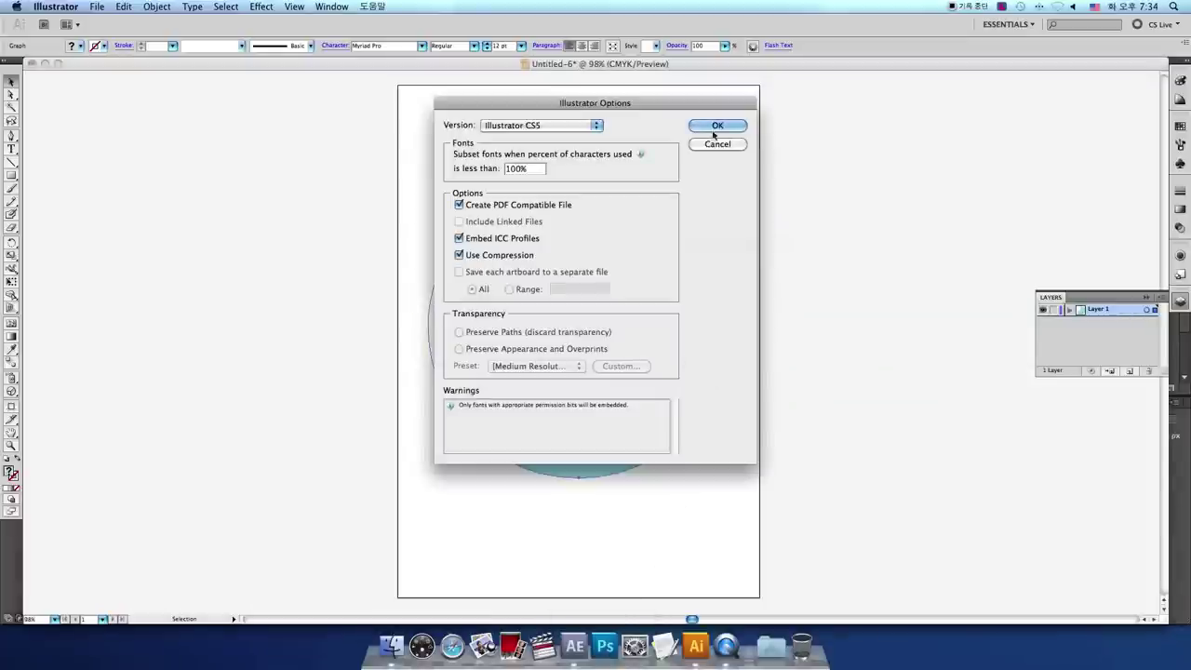
pyautogui.click(714, 125)
pyautogui.click(574, 645)
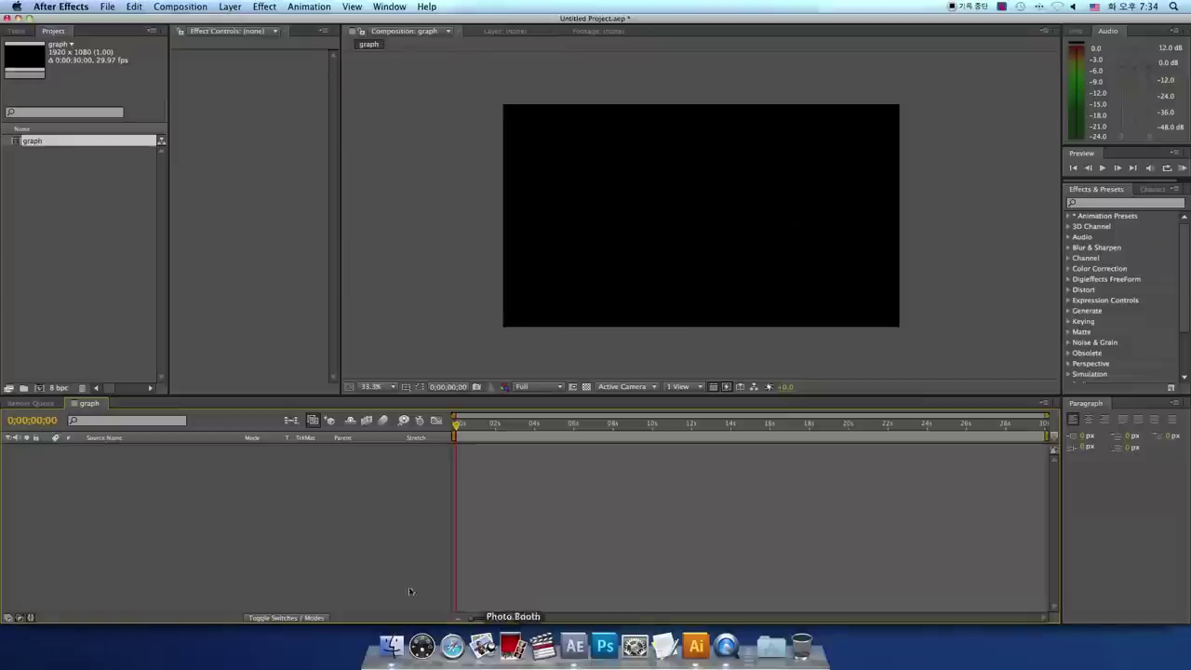
# Import graph.ai and add it as a layer in the graph composition.
pyautogui.click(109, 8)
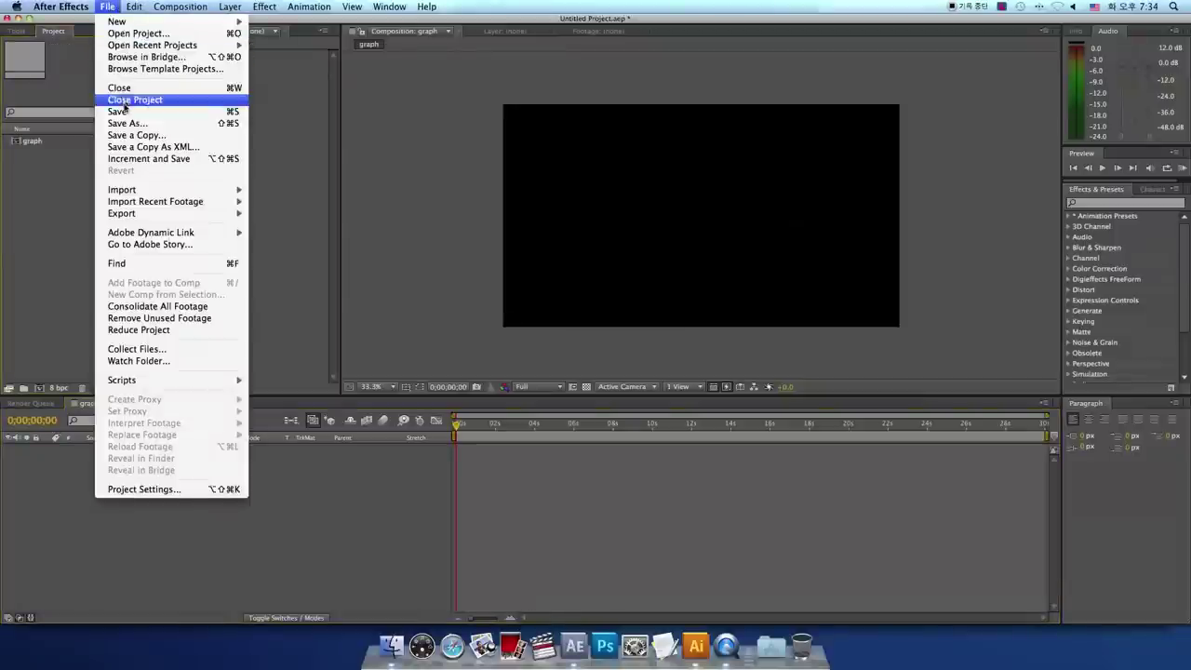
pyautogui.moveTo(240, 192)
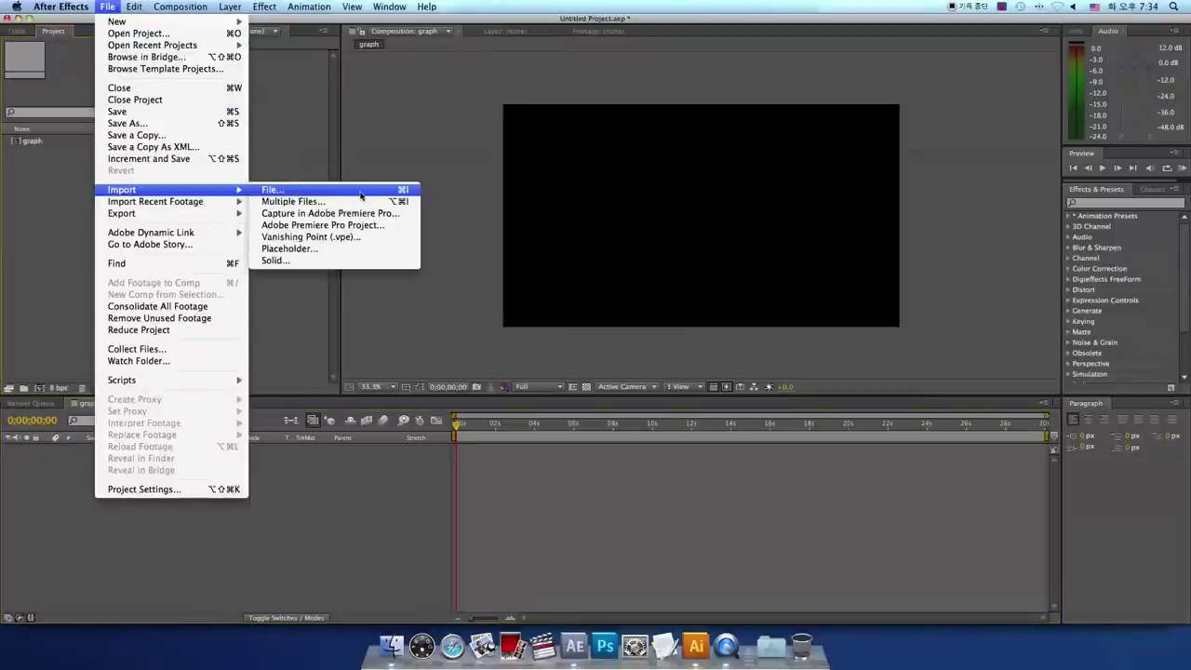
pyautogui.click(361, 190)
pyautogui.doubleClick(412, 111)
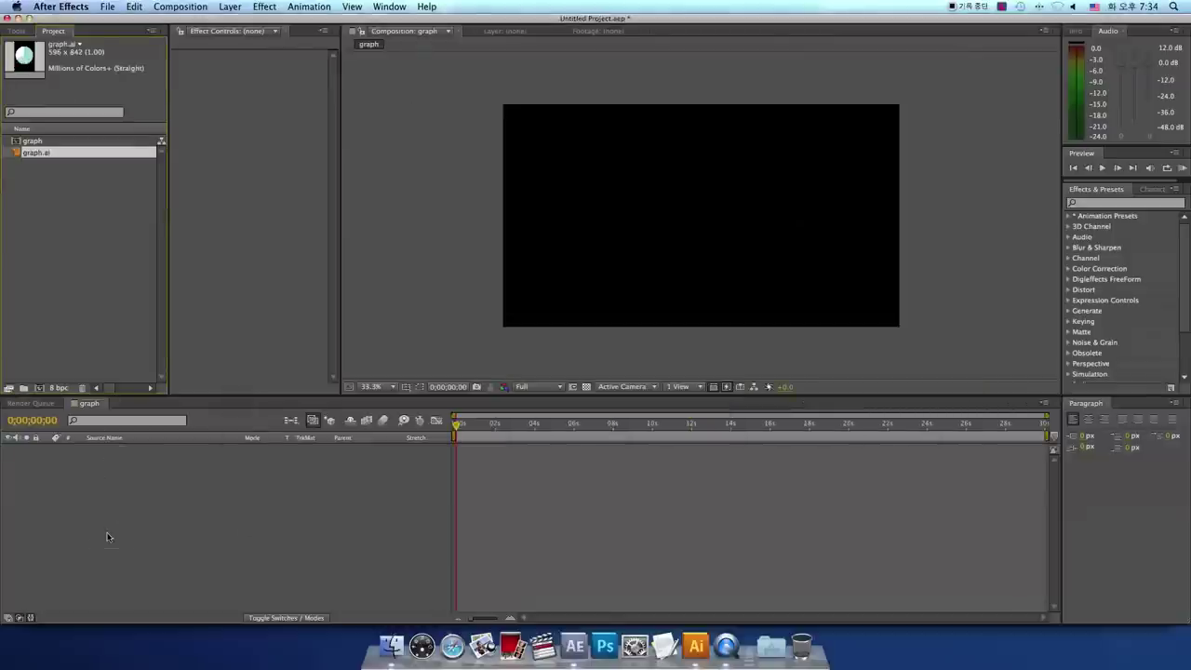
pyautogui.moveTo(35, 151); pyautogui.dragTo(109, 535)
pyautogui.click(733, 363)
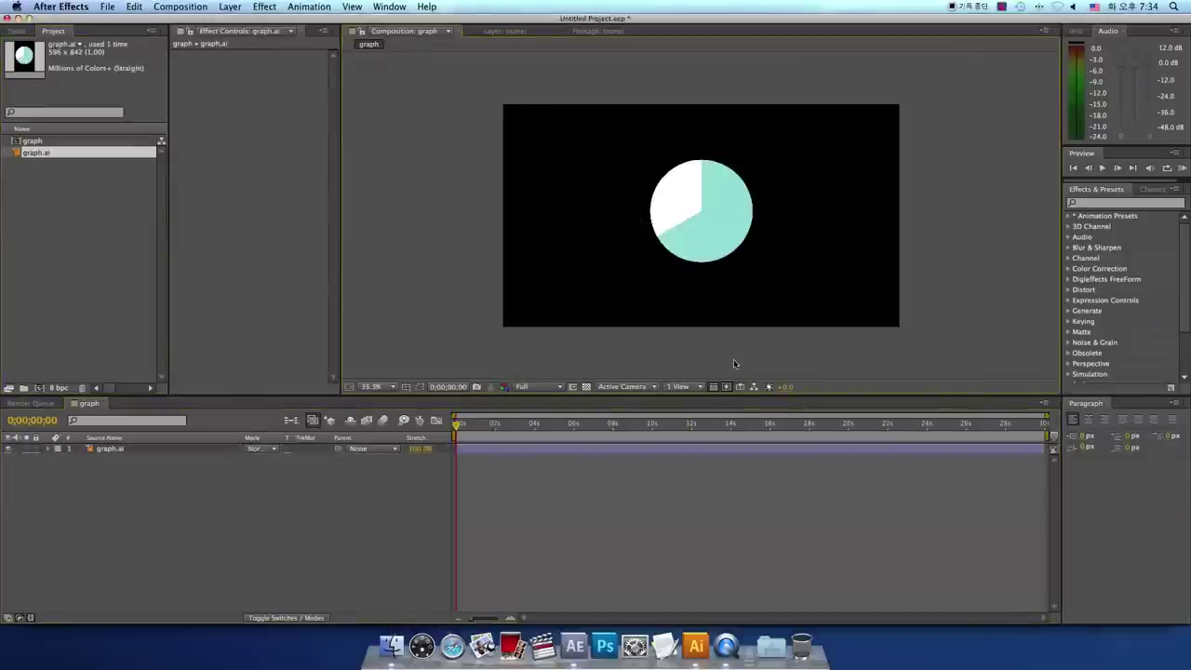
pyautogui.click(127, 450)
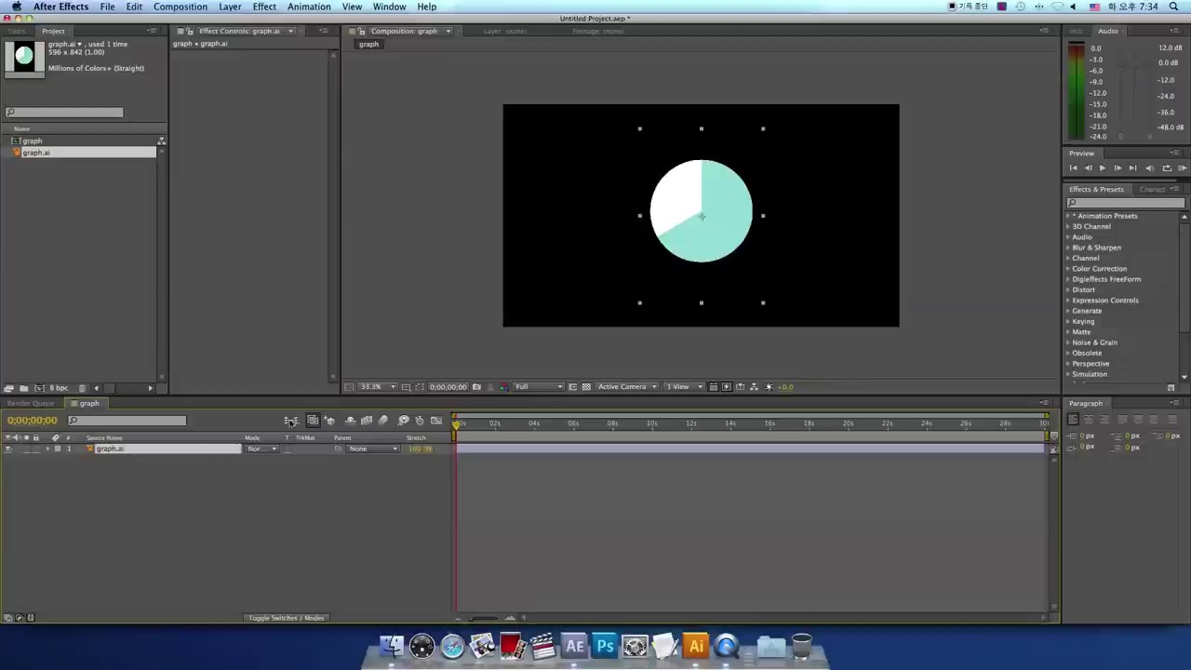
# Show the title/action safe guides and centre the pie at 100% zoom.
pyautogui.click(406, 391)
pyautogui.click(417, 396)
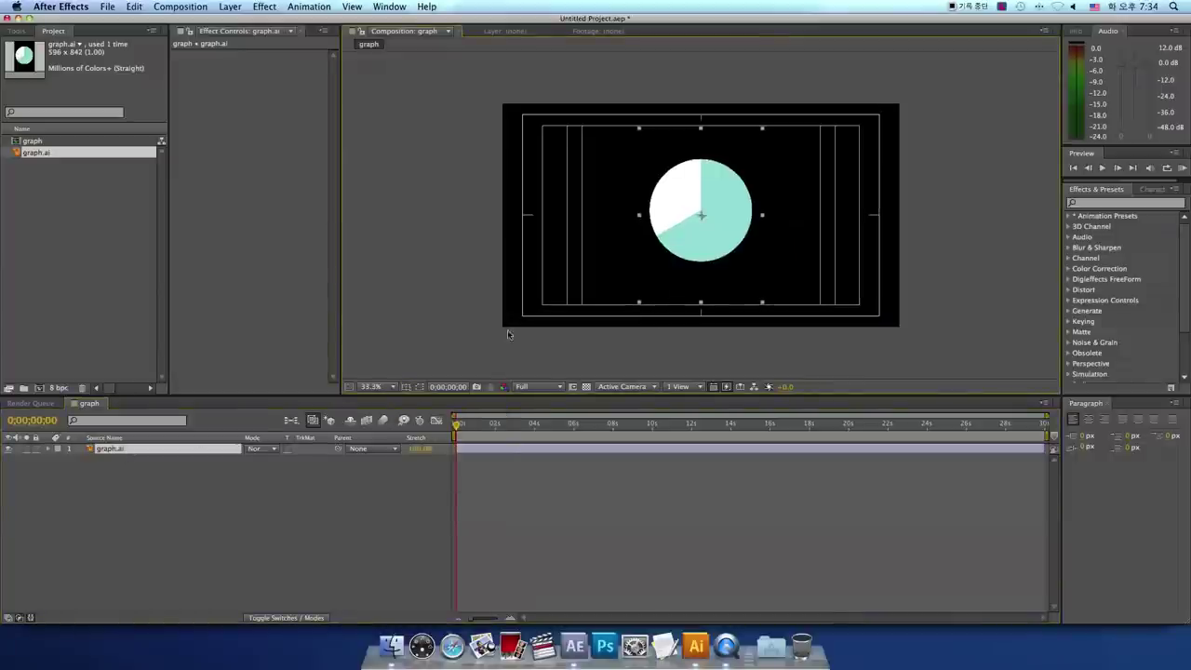
pyautogui.click(388, 390)
pyautogui.click(398, 523)
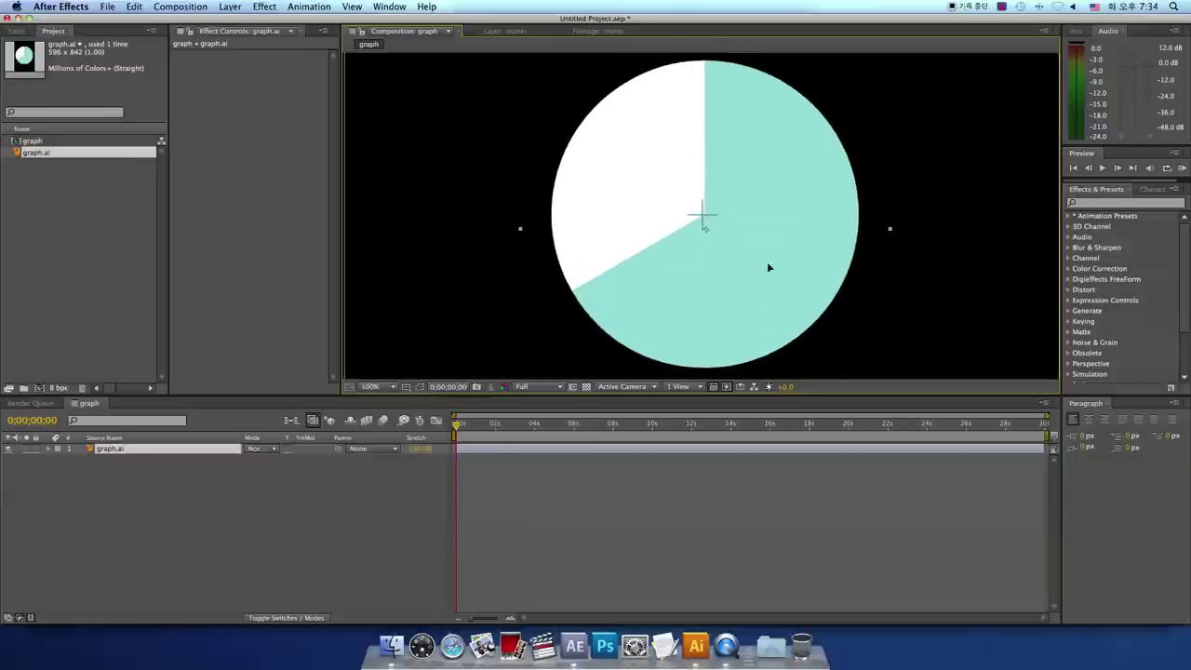
pyautogui.moveTo(755, 268); pyautogui.dragTo(767, 268)
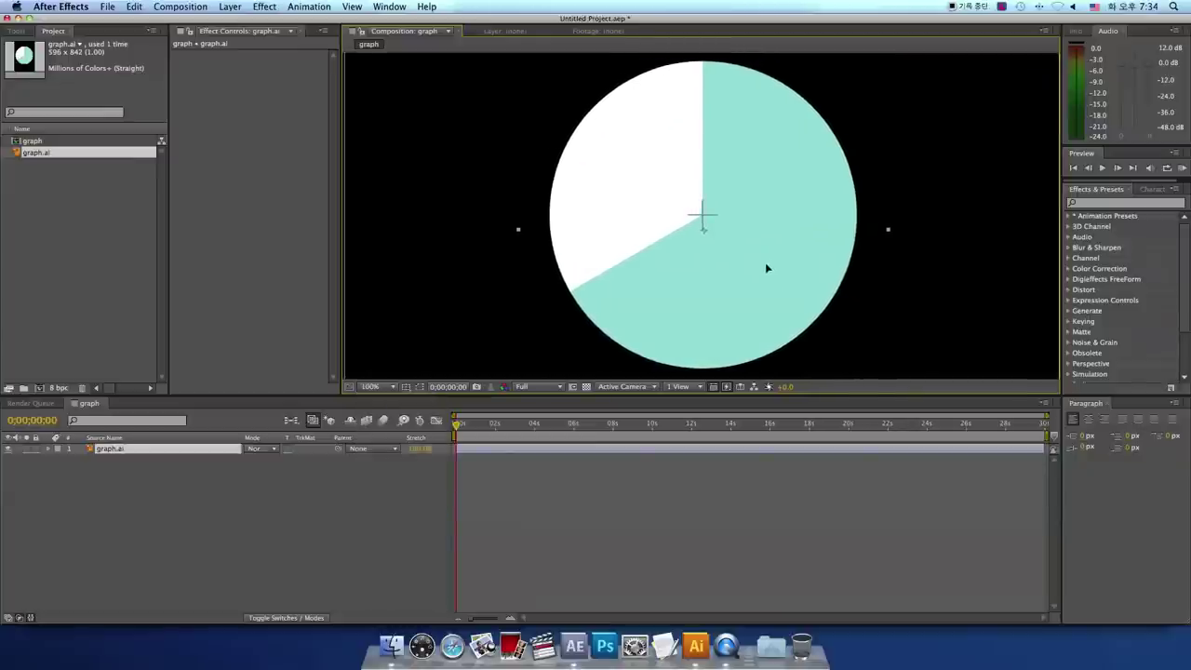
pyautogui.moveTo(766, 268); pyautogui.dragTo(765, 268)
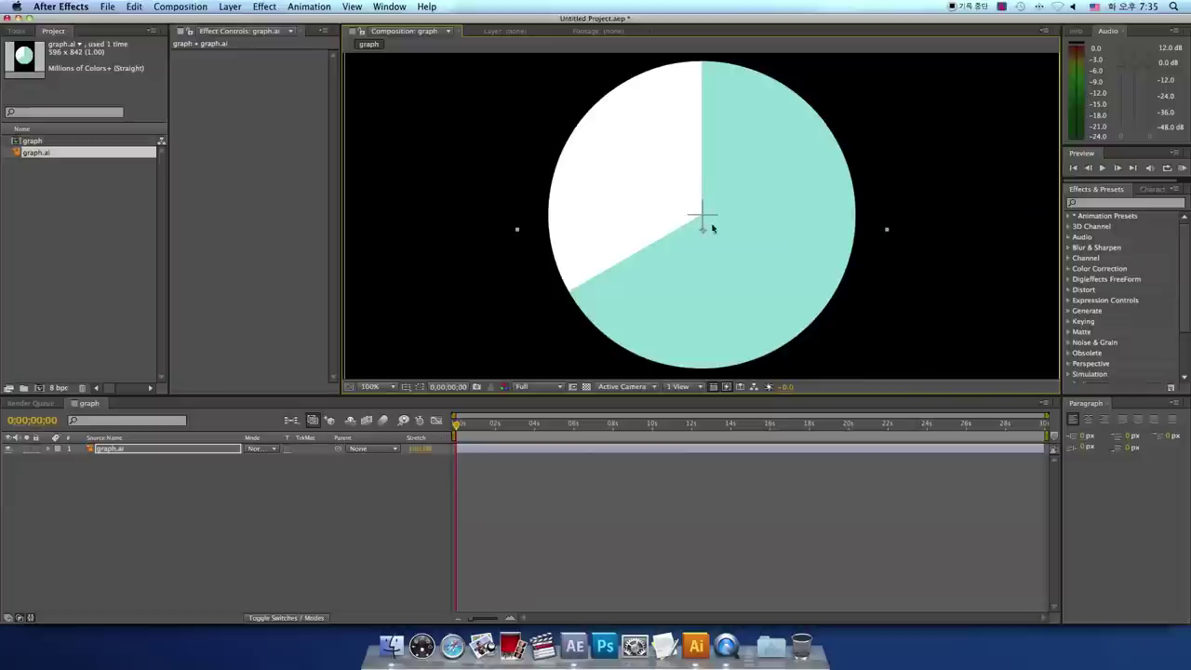
# Zoom back out to 33.3% and select the graph.ai layer.
pyautogui.click(382, 386)
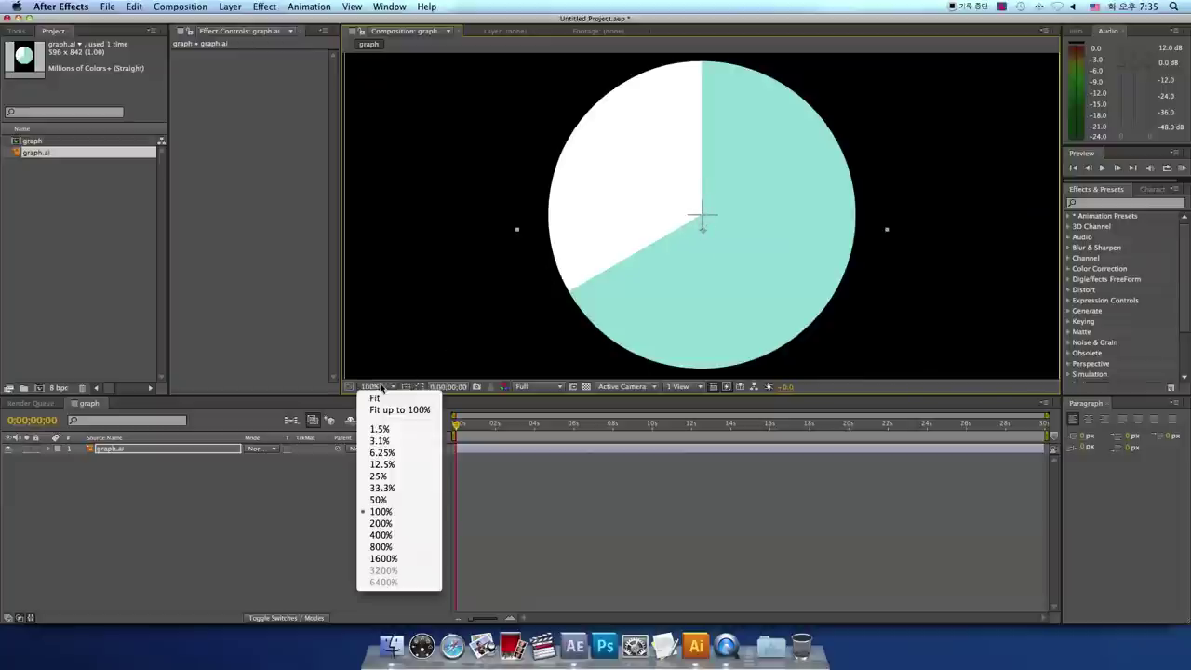
pyautogui.click(389, 493)
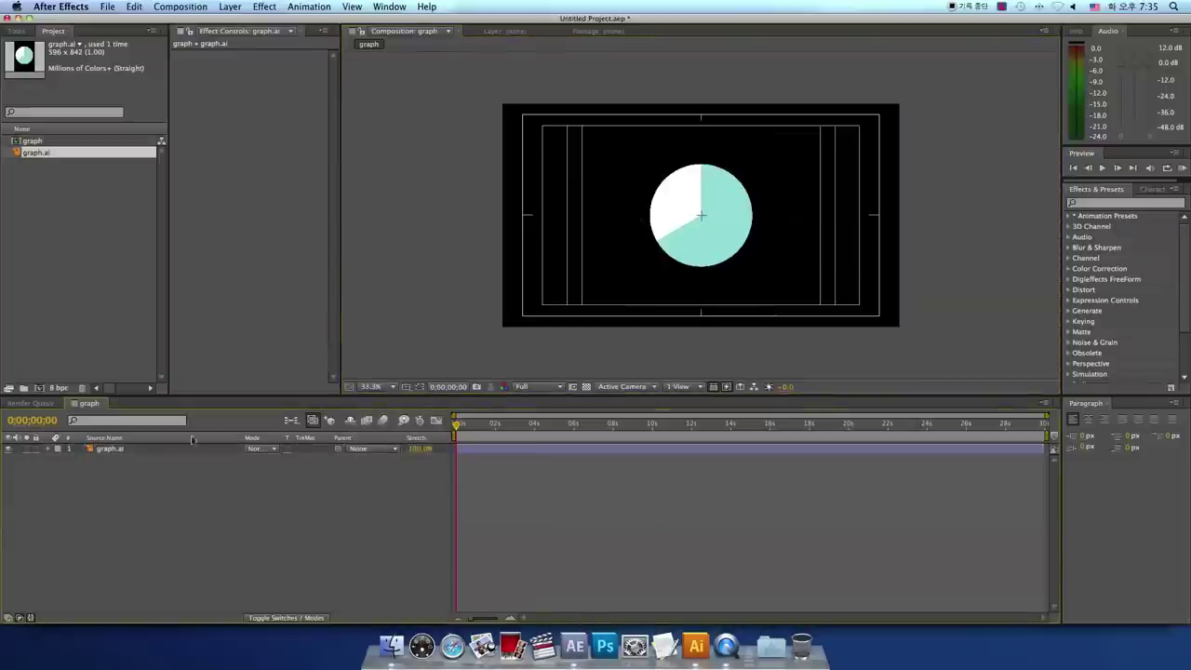
pyautogui.click(125, 451)
pyautogui.click(134, 6)
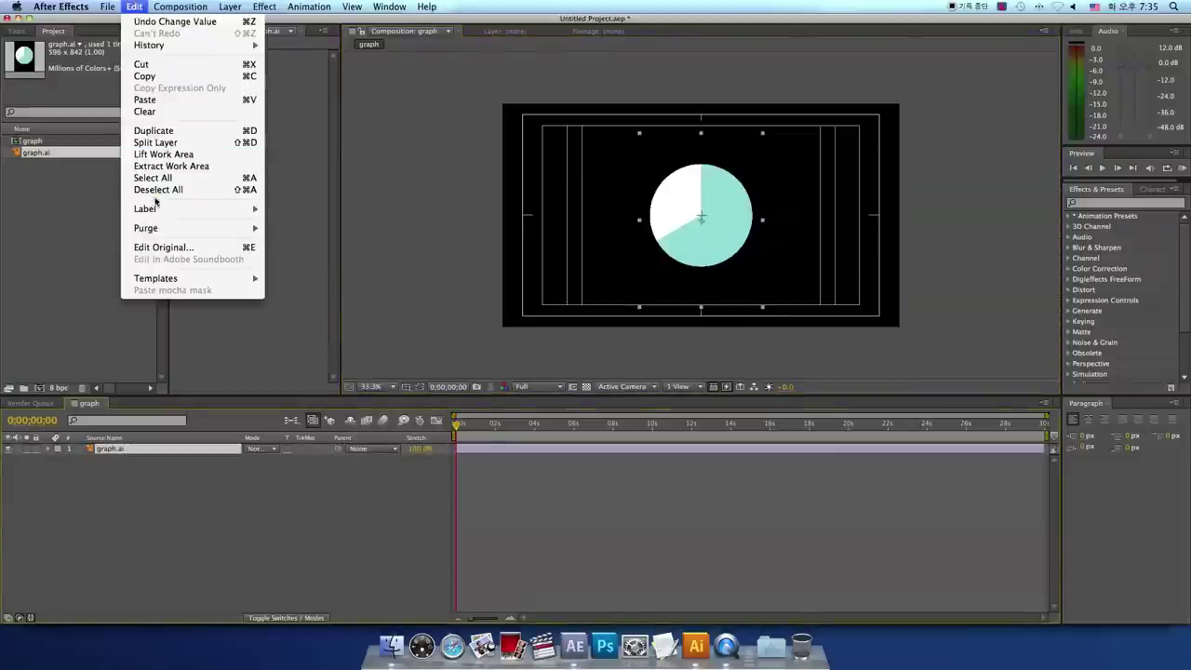
# Duplicate the graph.ai layer and apply the Fill effect to the top copy.
pyautogui.click(206, 136)
pyautogui.click(1082, 204)
pyautogui.write('fill')
pyautogui.click(1100, 280)
pyautogui.moveTo(223, 456); pyautogui.dragTo(222, 456)
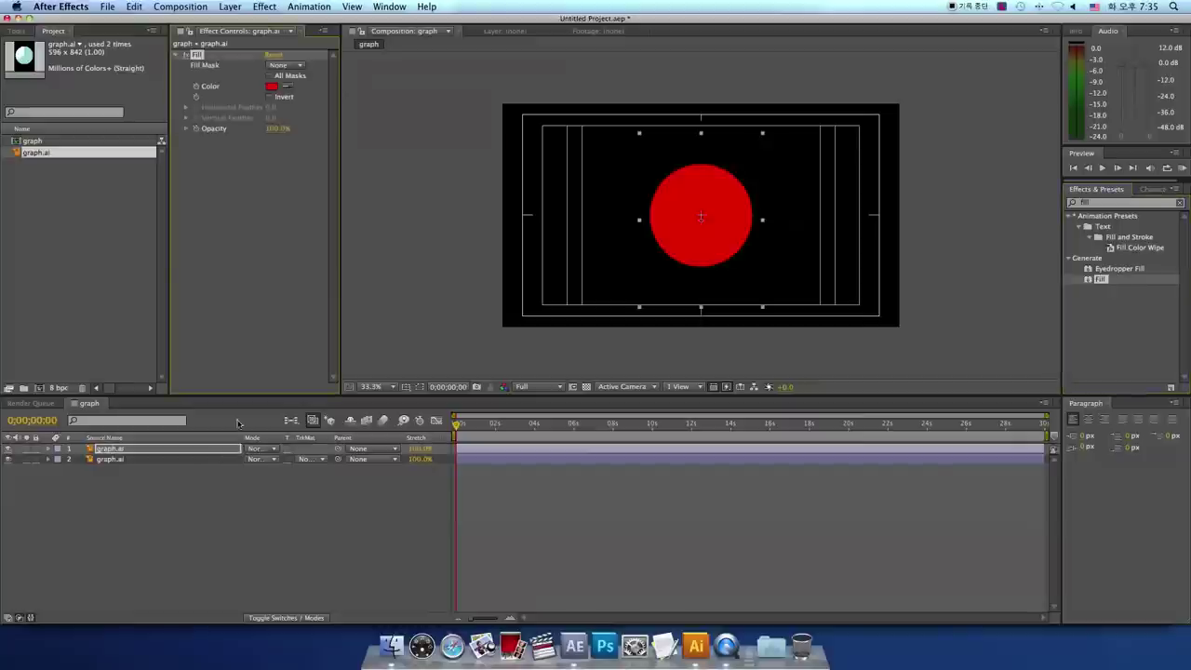
# Set the Fill colour to white so the top layer shows a solid white circle.
pyautogui.click(271, 87)
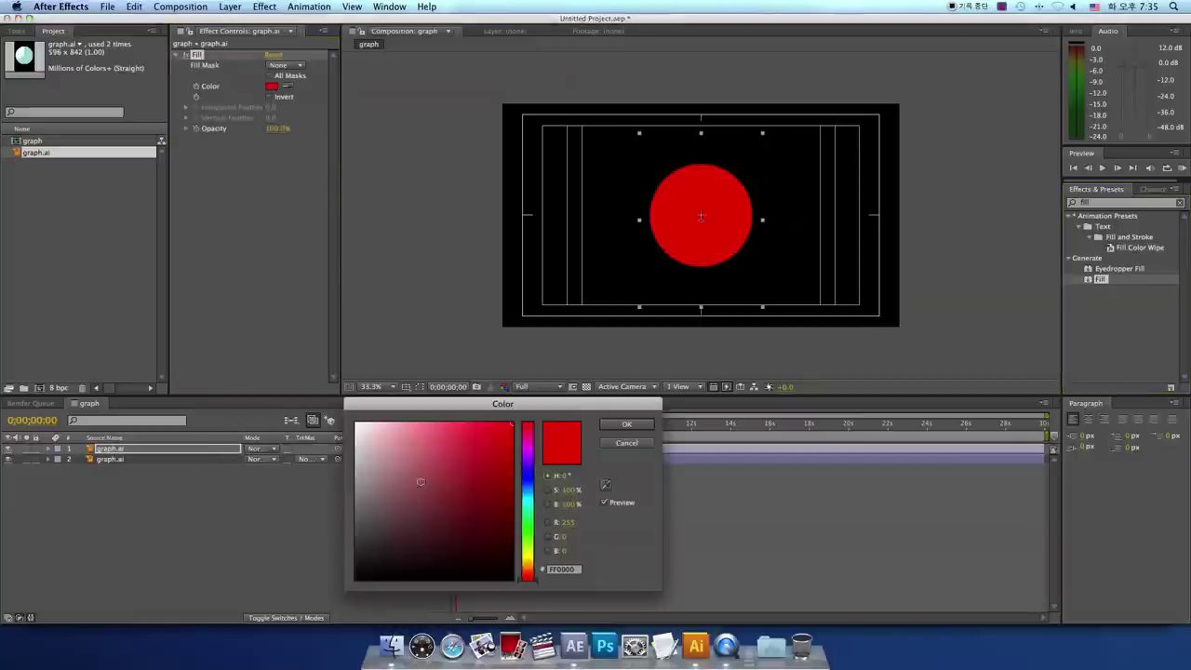
pyautogui.click(356, 423)
pyautogui.click(629, 425)
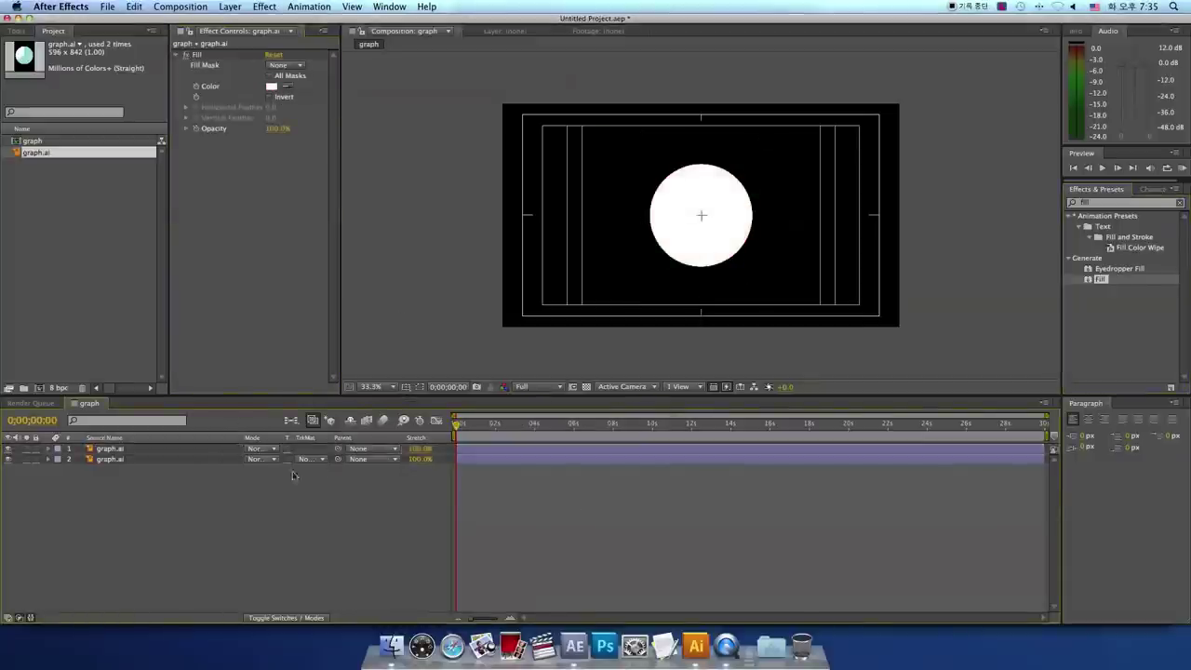
pyautogui.click(7, 449)
pyautogui.click(8, 449)
# Turn off the title and action safe guides.
pyautogui.click(406, 386)
pyautogui.click(433, 396)
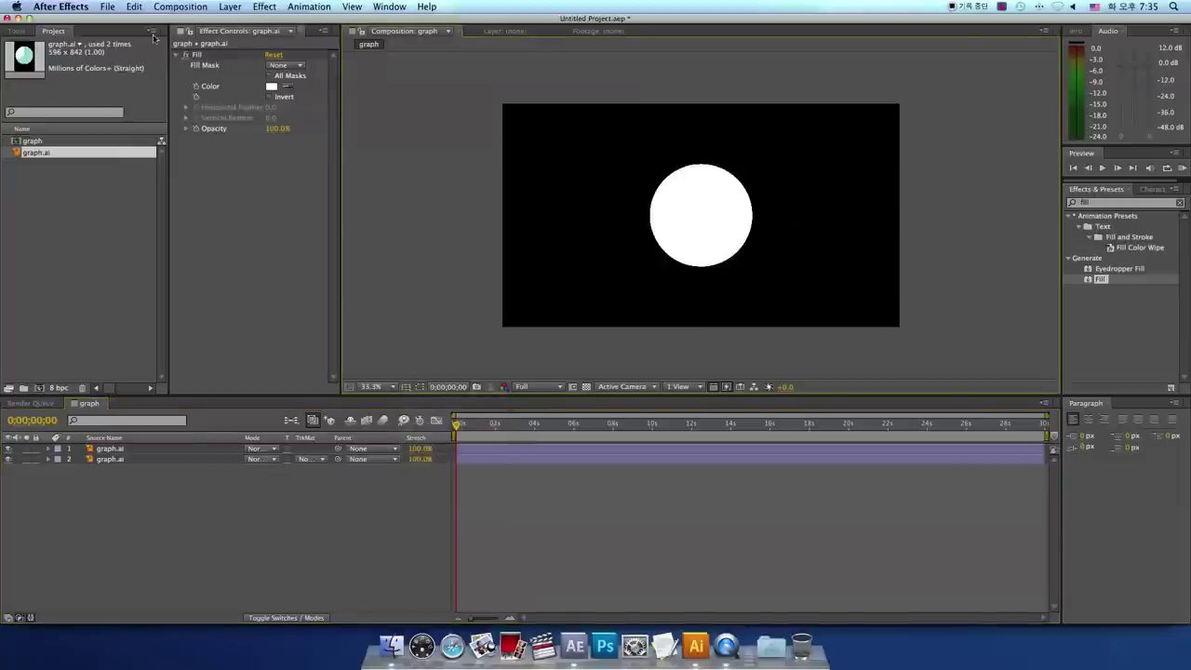
pyautogui.click(179, 6)
pyautogui.click(186, 21)
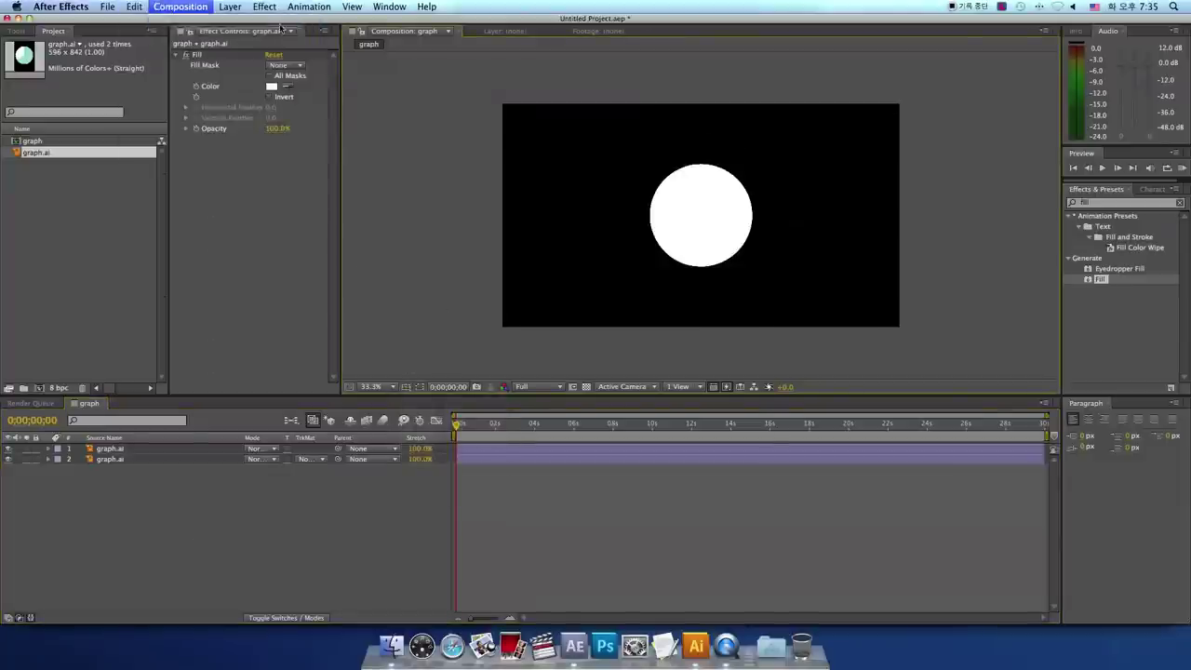
# Create a composition named mask and add a full-frame white solid layer to it.
pyautogui.write('g')
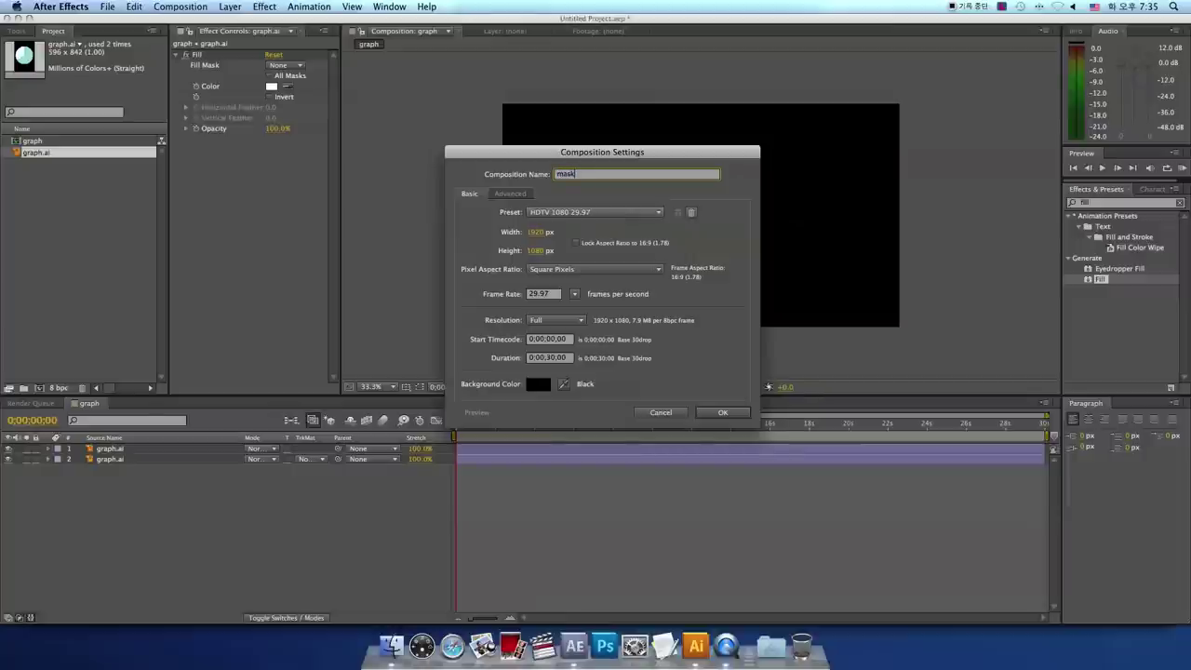
pyautogui.press('Return')
pyautogui.rightClick(289, 503)
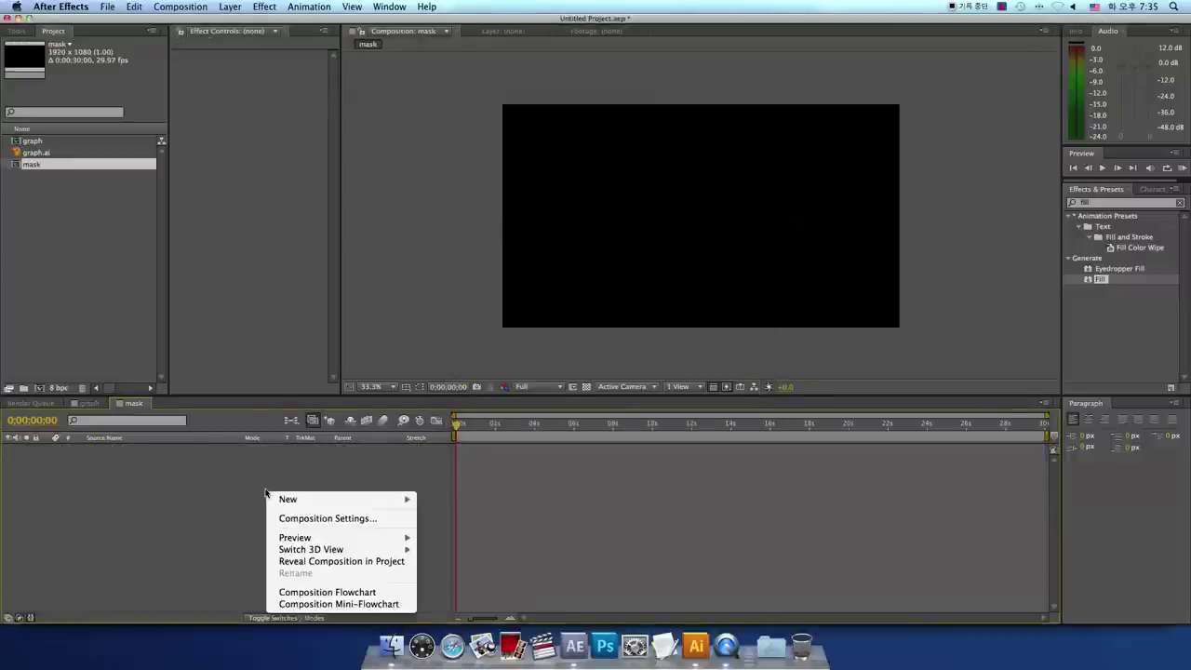
pyautogui.moveTo(294, 499)
pyautogui.click(458, 530)
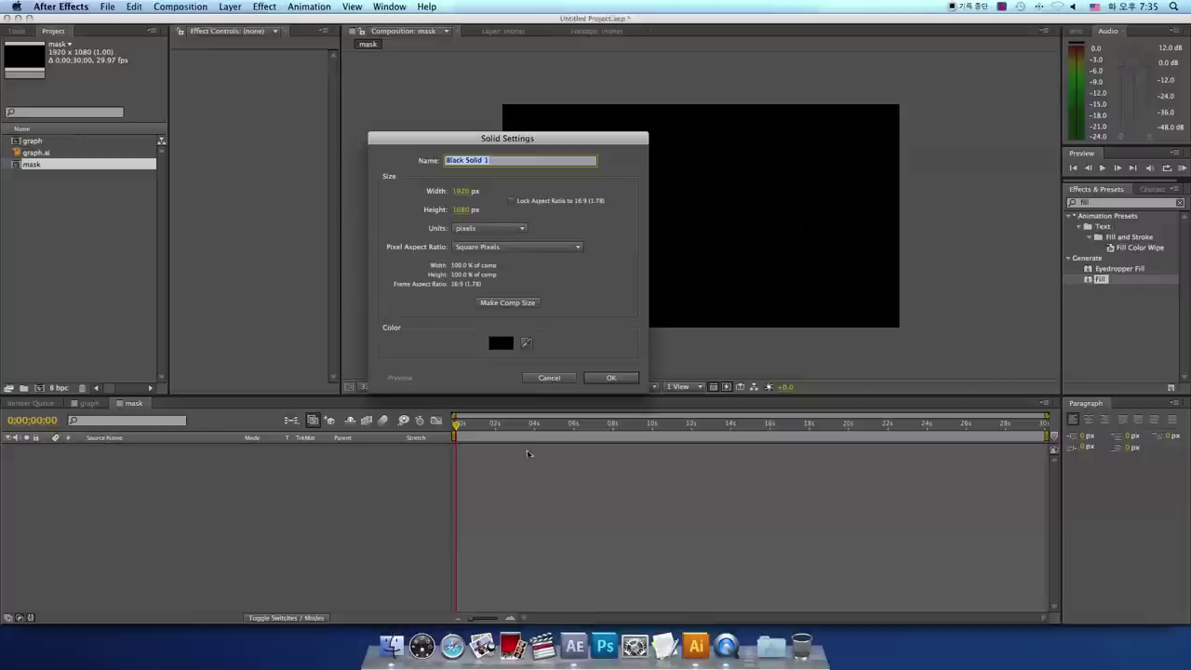
pyautogui.click(501, 343)
pyautogui.moveTo(400, 438); pyautogui.dragTo(355, 422)
pyautogui.click(626, 424)
pyautogui.click(610, 378)
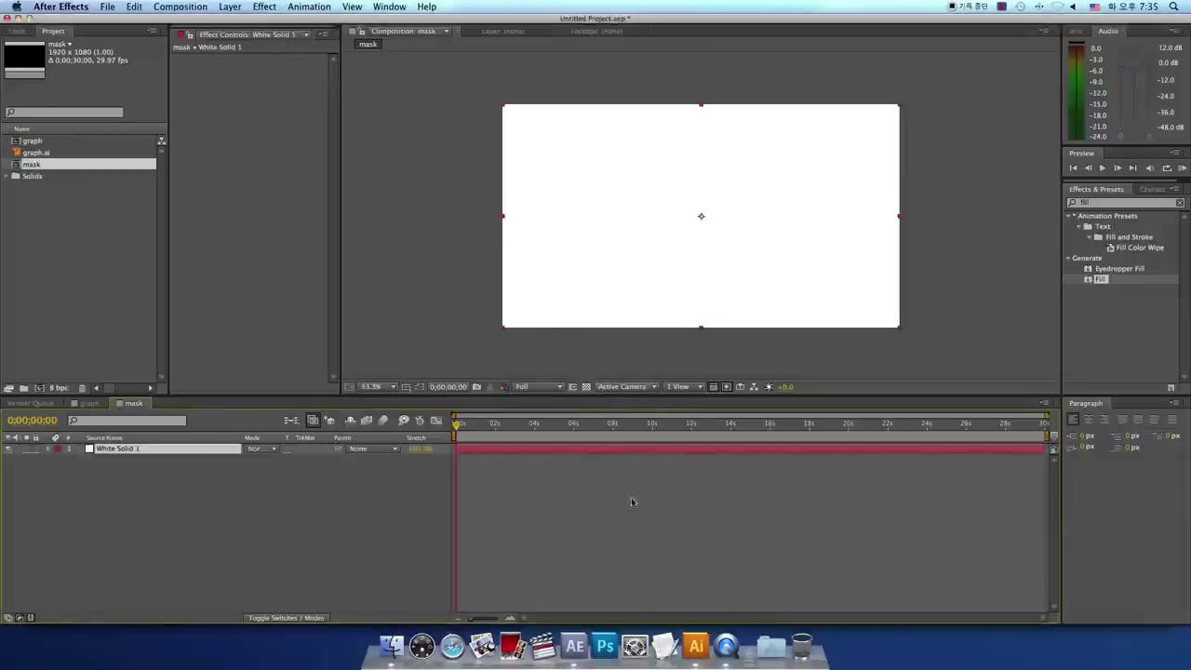
pyautogui.click(1103, 204)
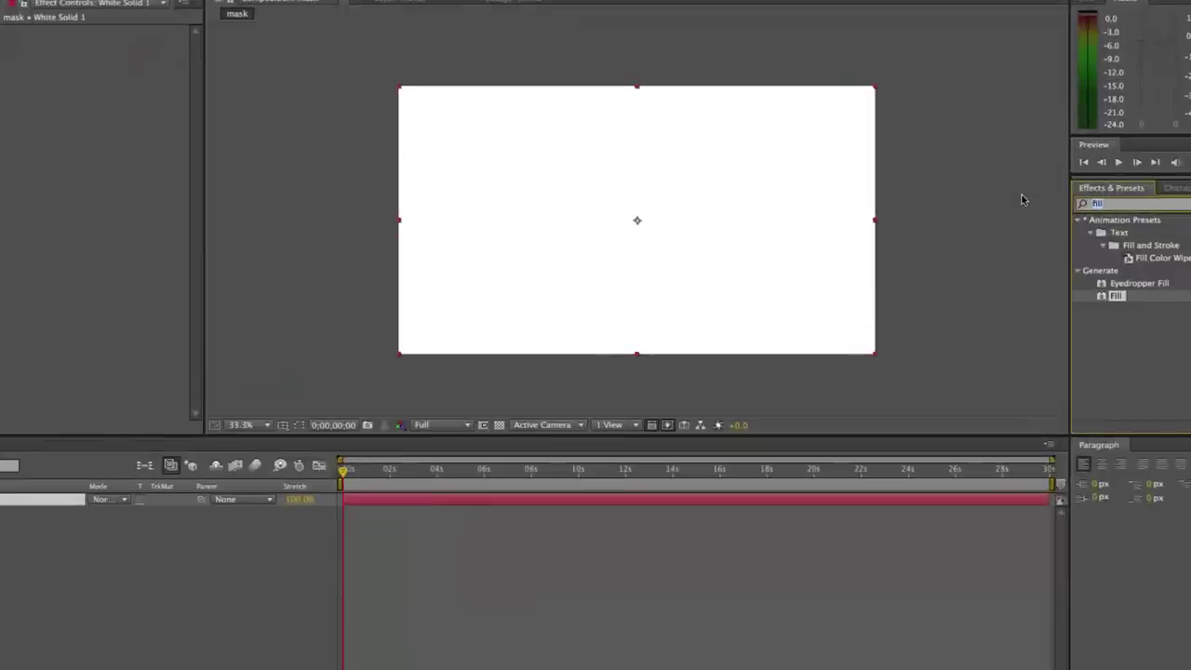
# Apply Radial Wipe to White Solid 1, test Transition Completion, then reset it to 0%.
pyautogui.write('wipe')
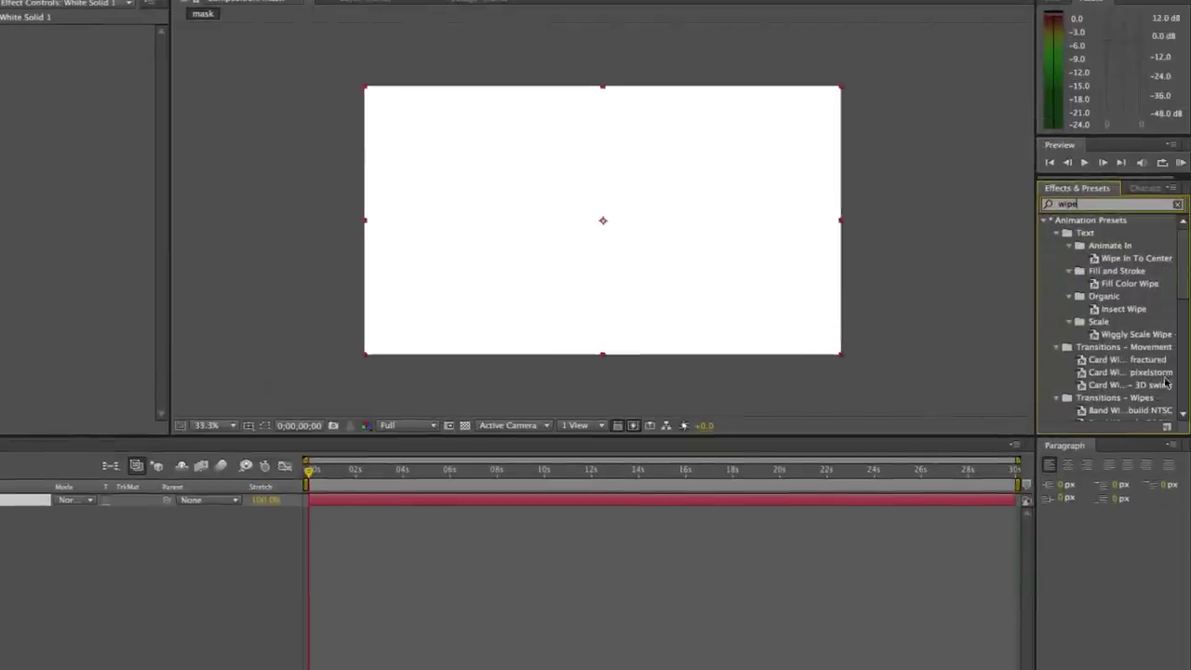
pyautogui.scroll(-5, 1165, 382)
pyautogui.scroll(-5, 1166, 382)
pyautogui.click(1113, 415)
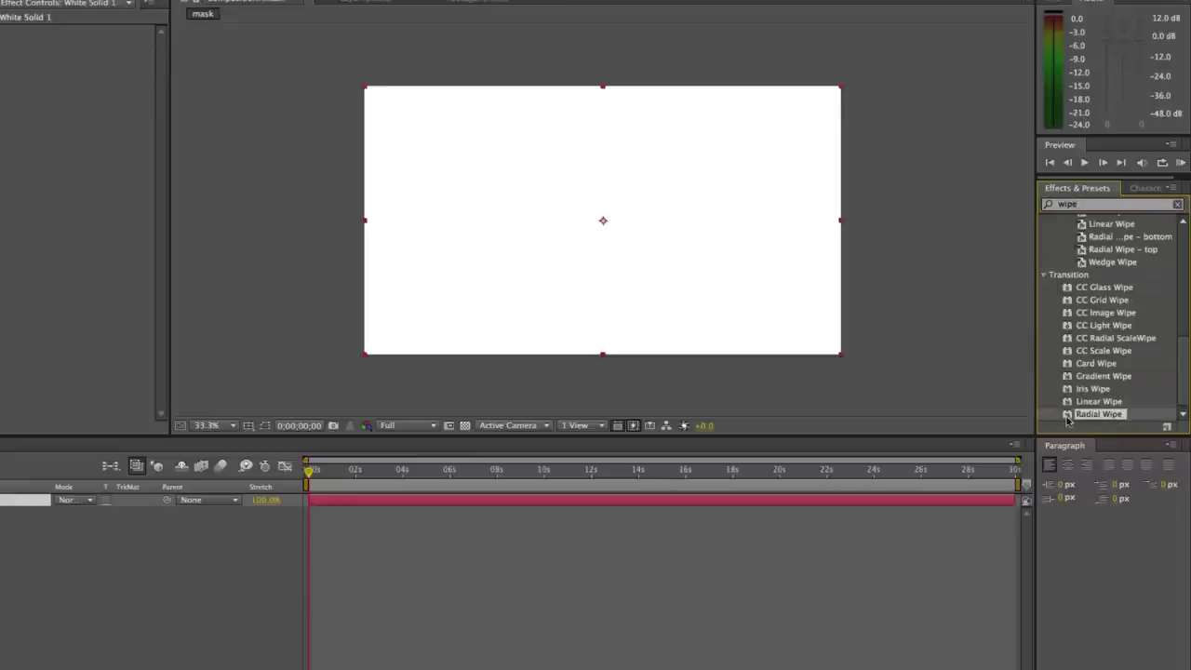
pyautogui.moveTo(1115, 417); pyautogui.dragTo(681, 283)
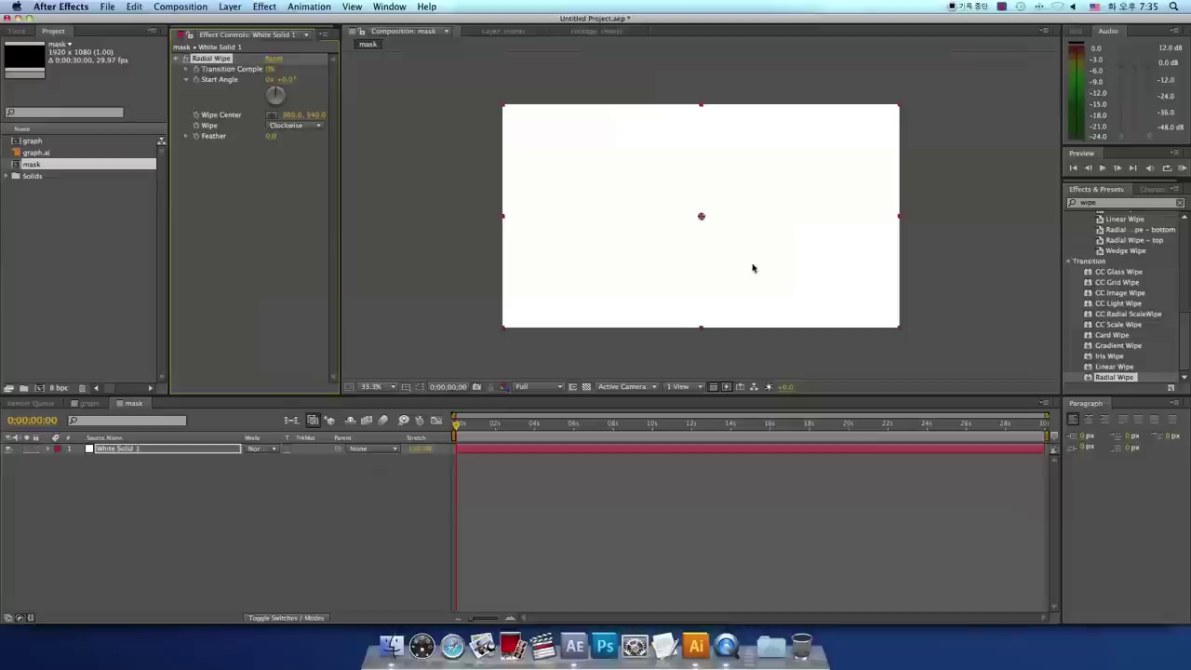
pyautogui.press('=')
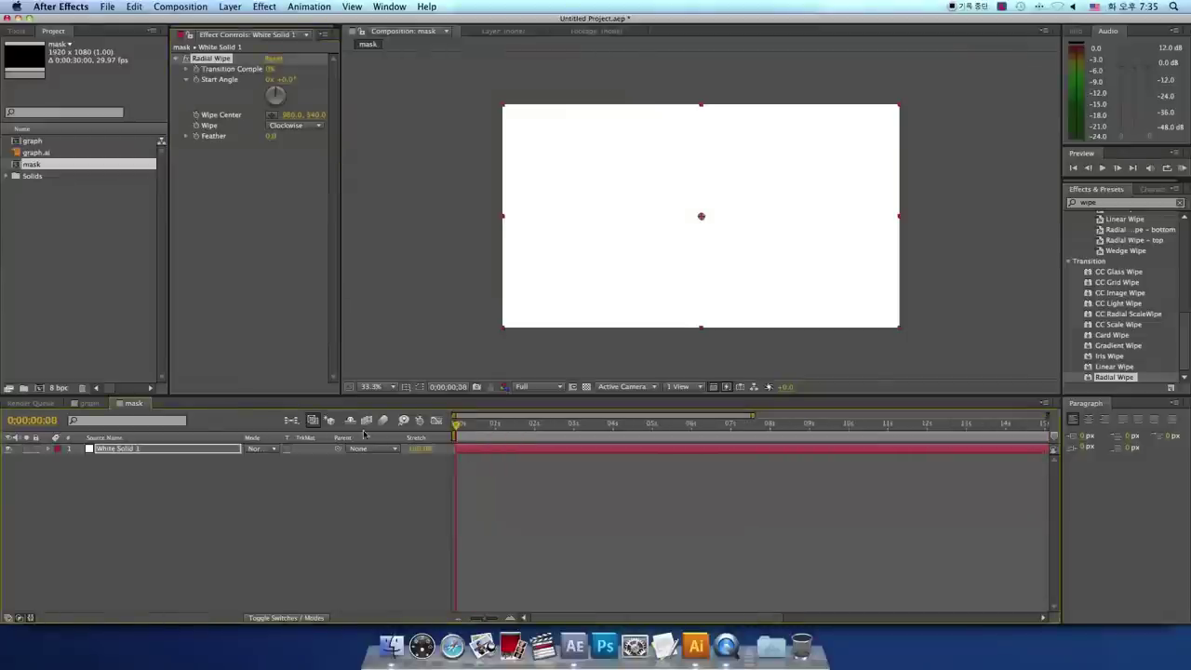
pyautogui.press('Home')
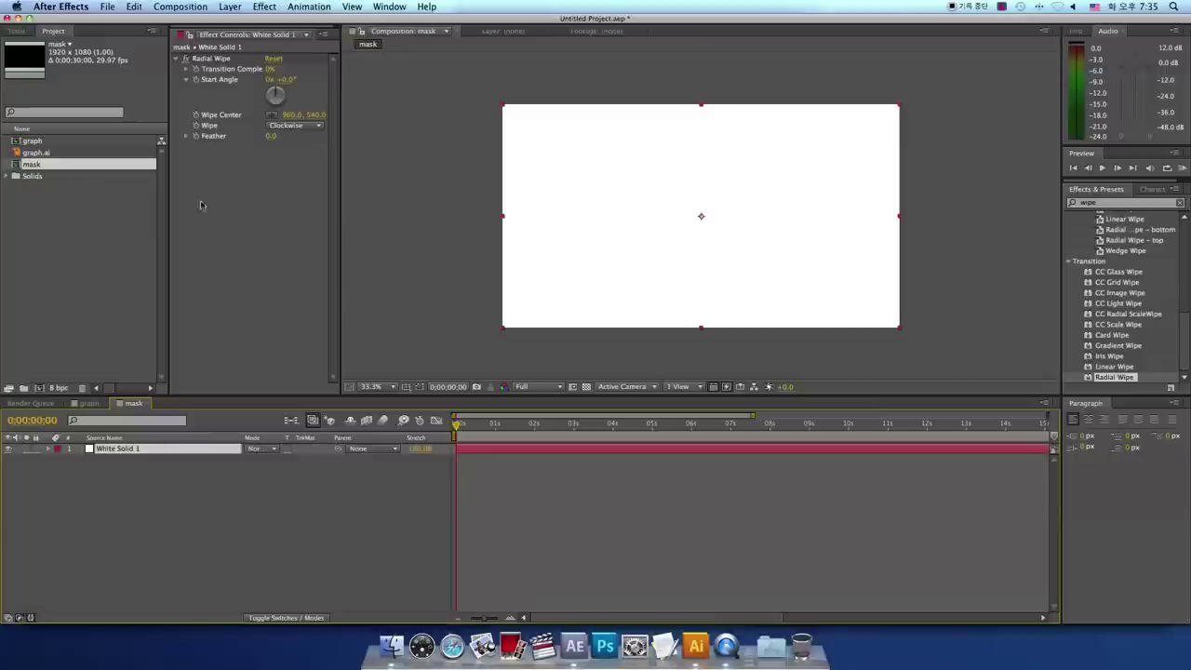
pyautogui.moveTo(269, 70); pyautogui.dragTo(316, 70)
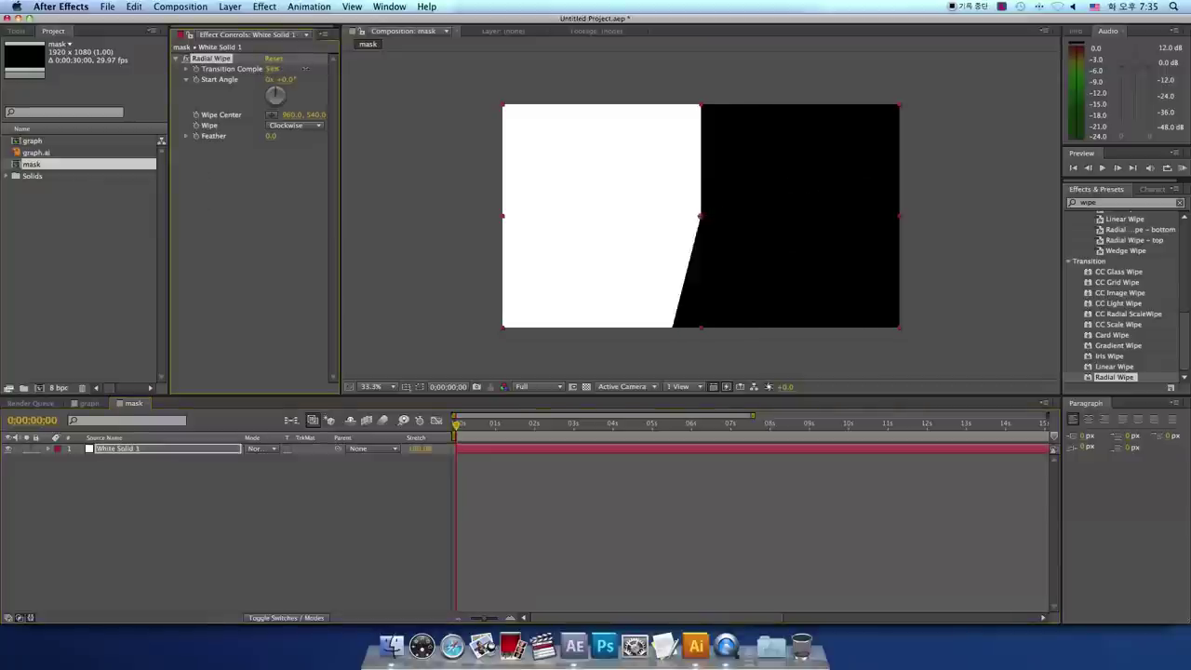
pyautogui.click(271, 58)
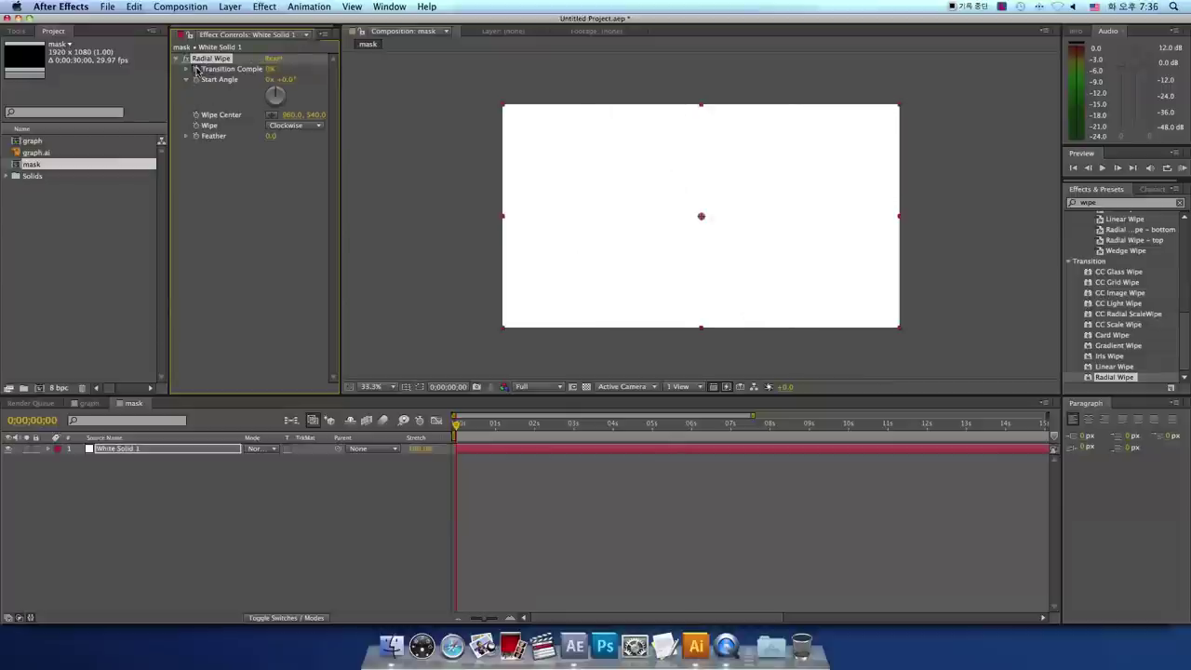
# Expose White Solid 1's Radial Wipe and key Transition Completion at 0% at 0 s.
pyautogui.click(48, 449)
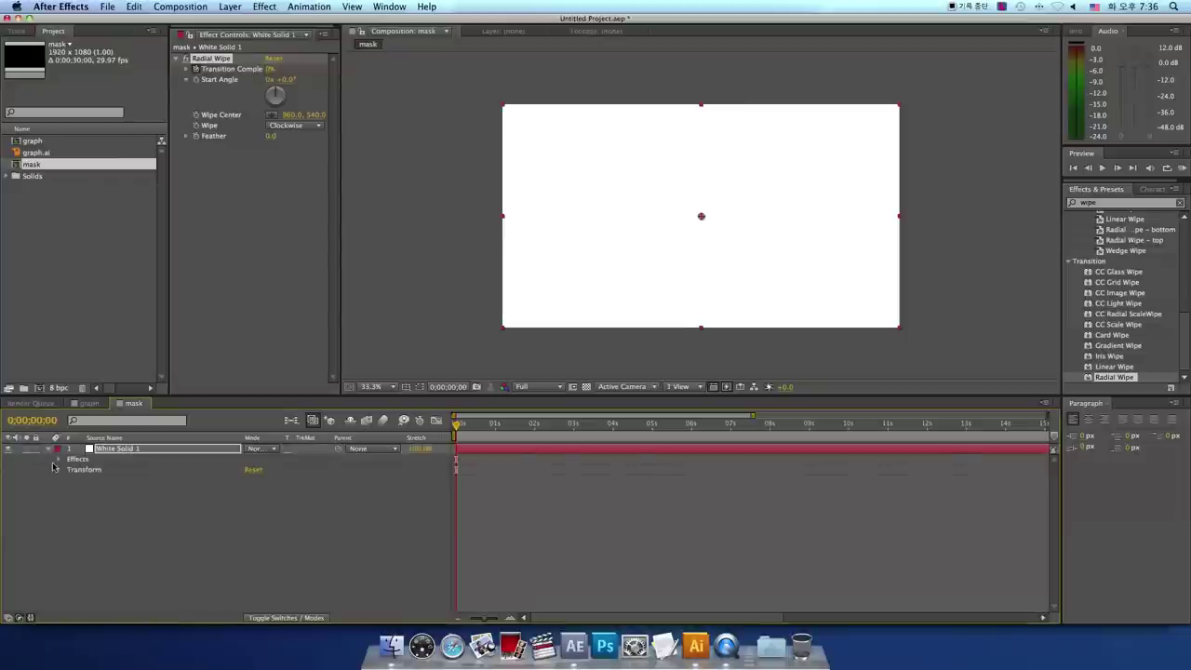
pyautogui.click(58, 459)
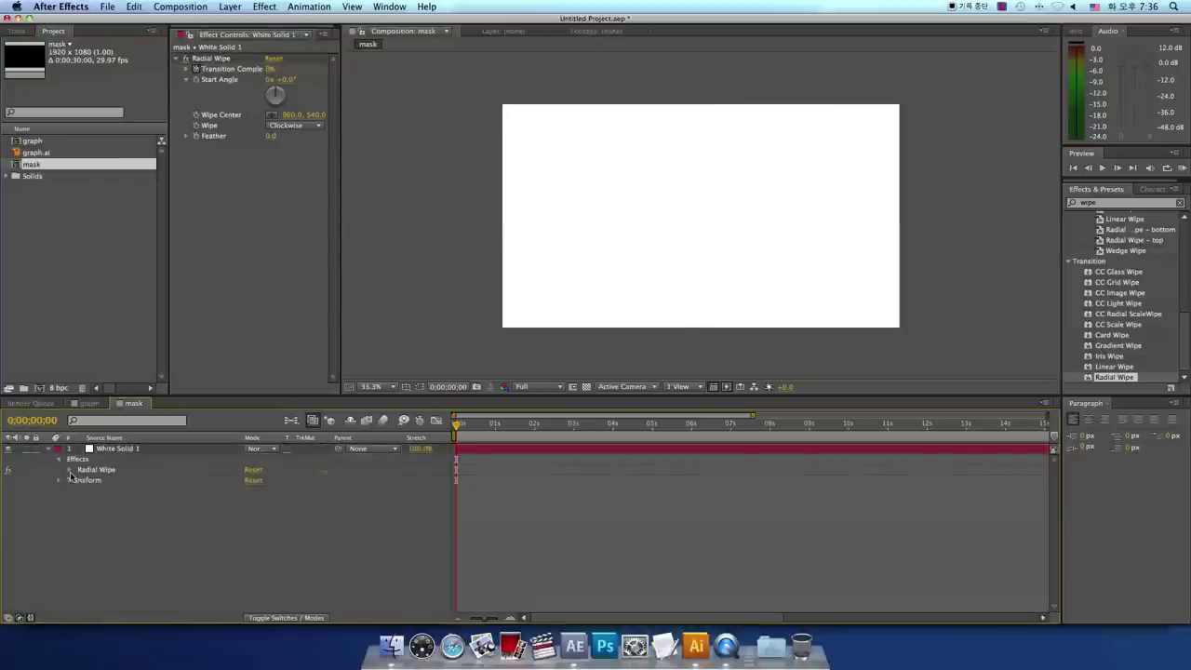
pyautogui.click(70, 470)
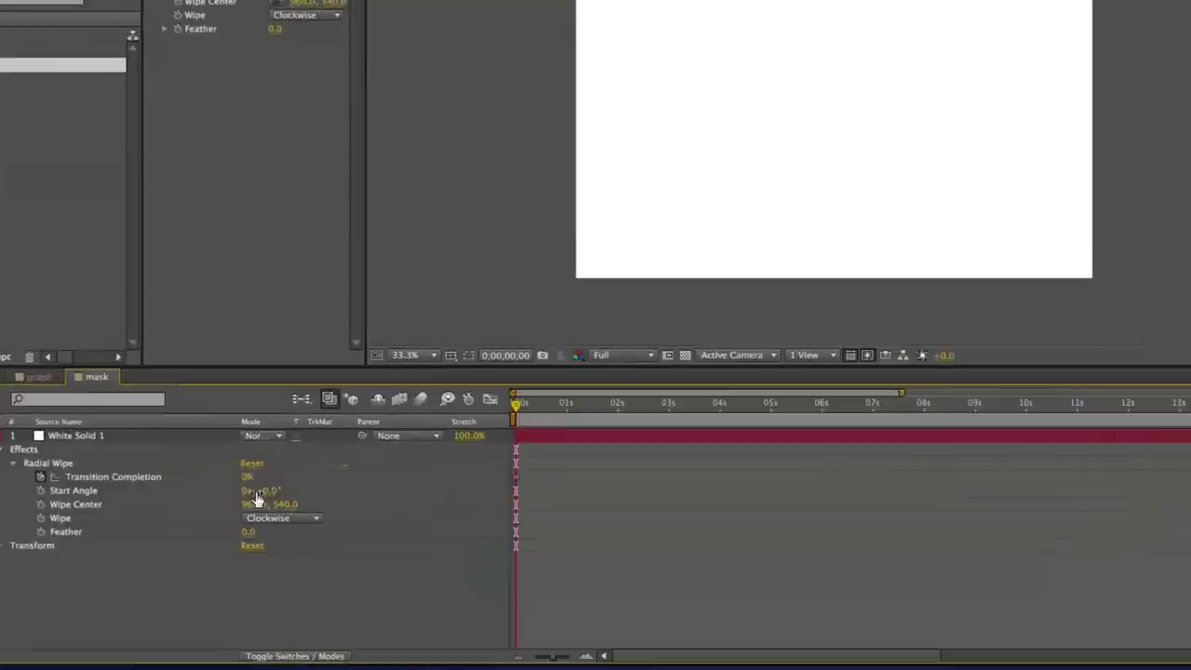
pyautogui.click(530, 415)
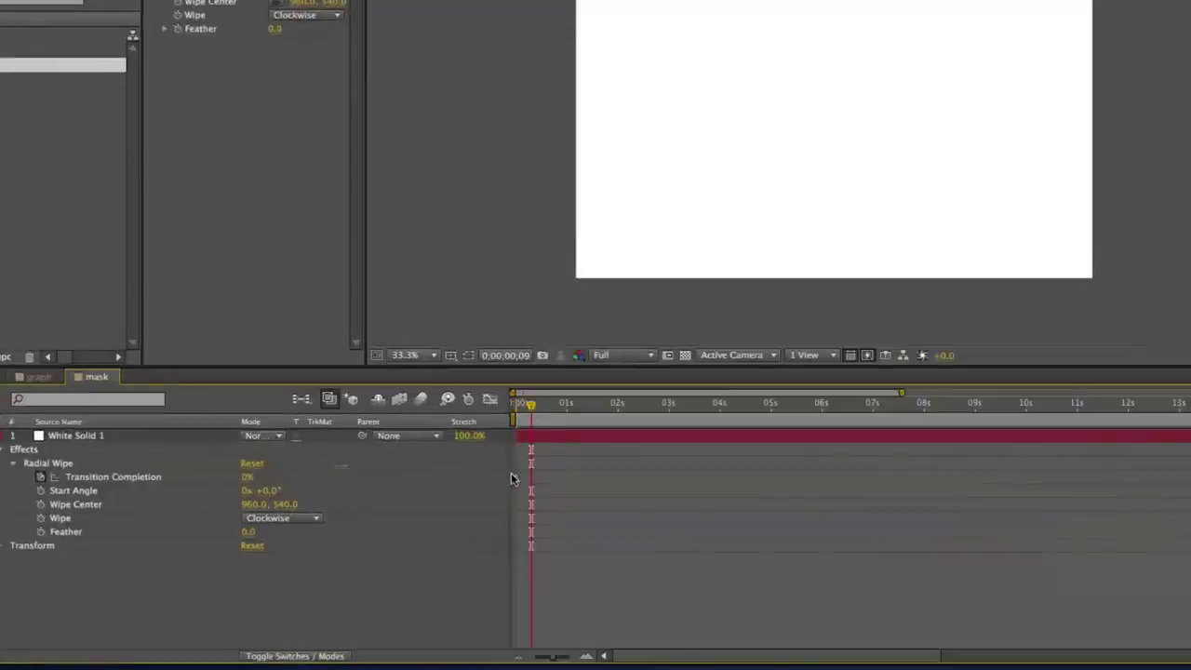
pyautogui.click(515, 477)
# Key Transition Completion at 100% at exactly 2 s and preview the wipe.
pyautogui.moveTo(558, 411); pyautogui.dragTo(620, 406)
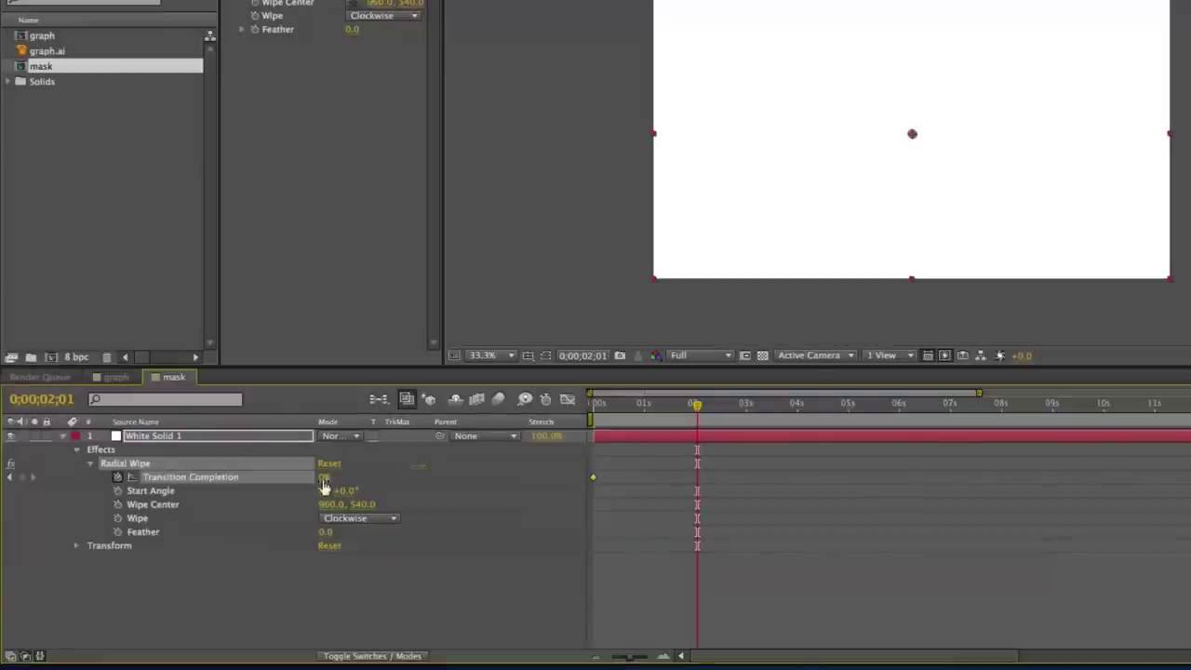
pyautogui.moveTo(323, 477); pyautogui.dragTo(439, 477)
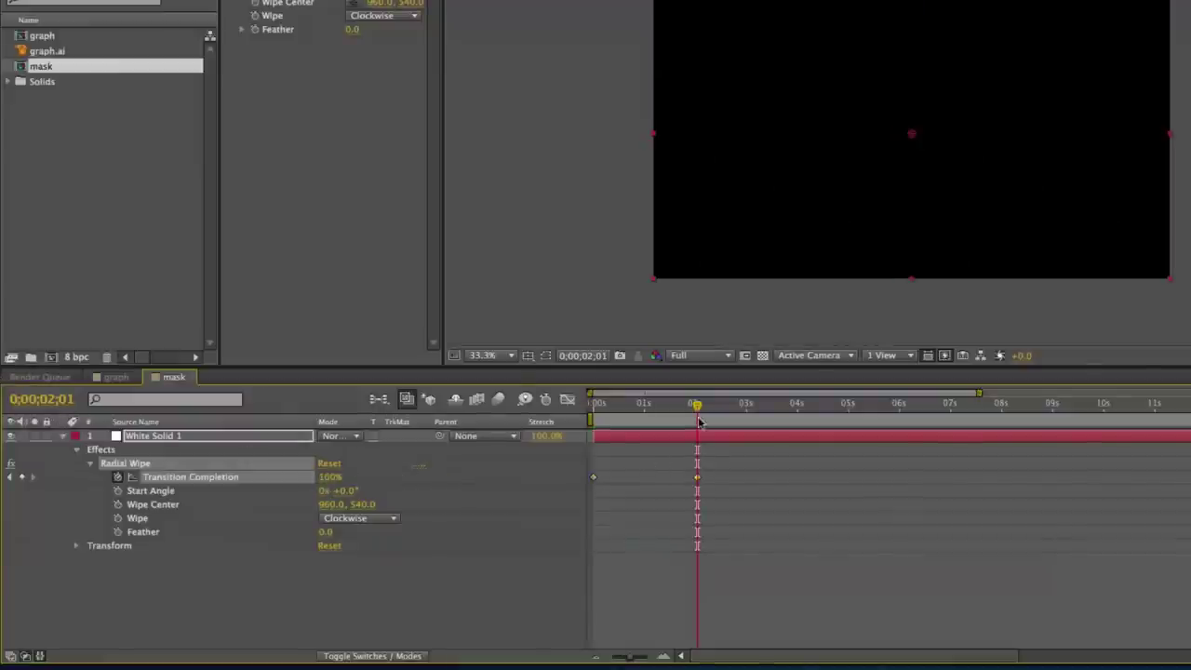
pyautogui.moveTo(697, 409); pyautogui.dragTo(695, 409)
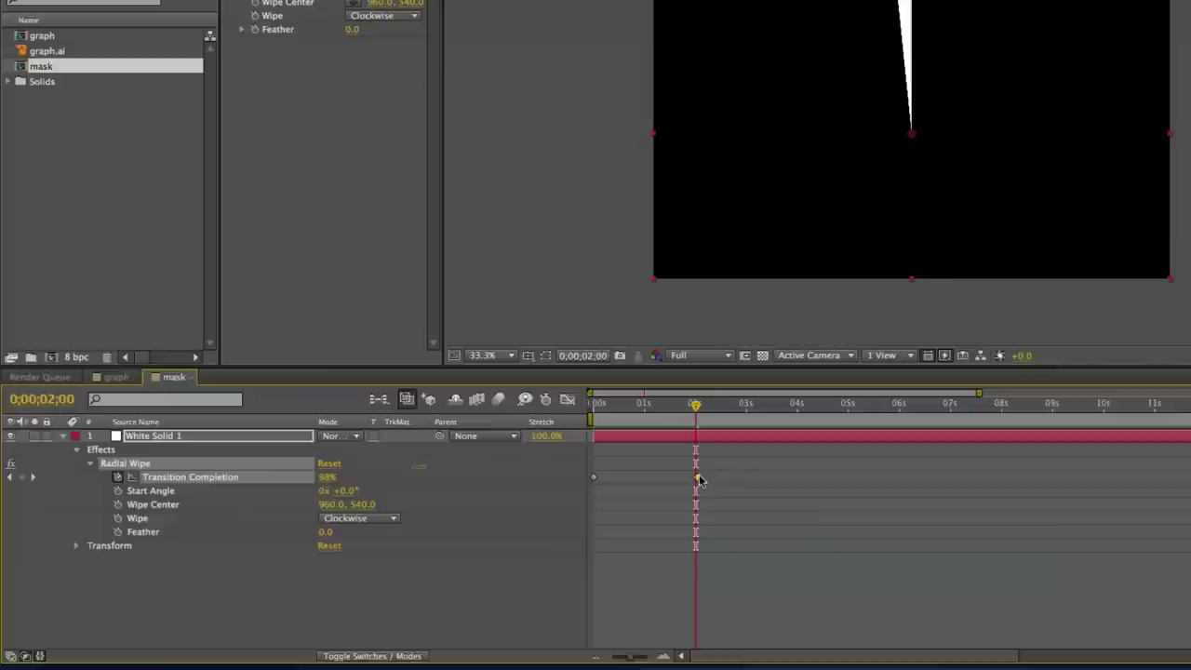
pyautogui.moveTo(700, 480); pyautogui.dragTo(696, 479)
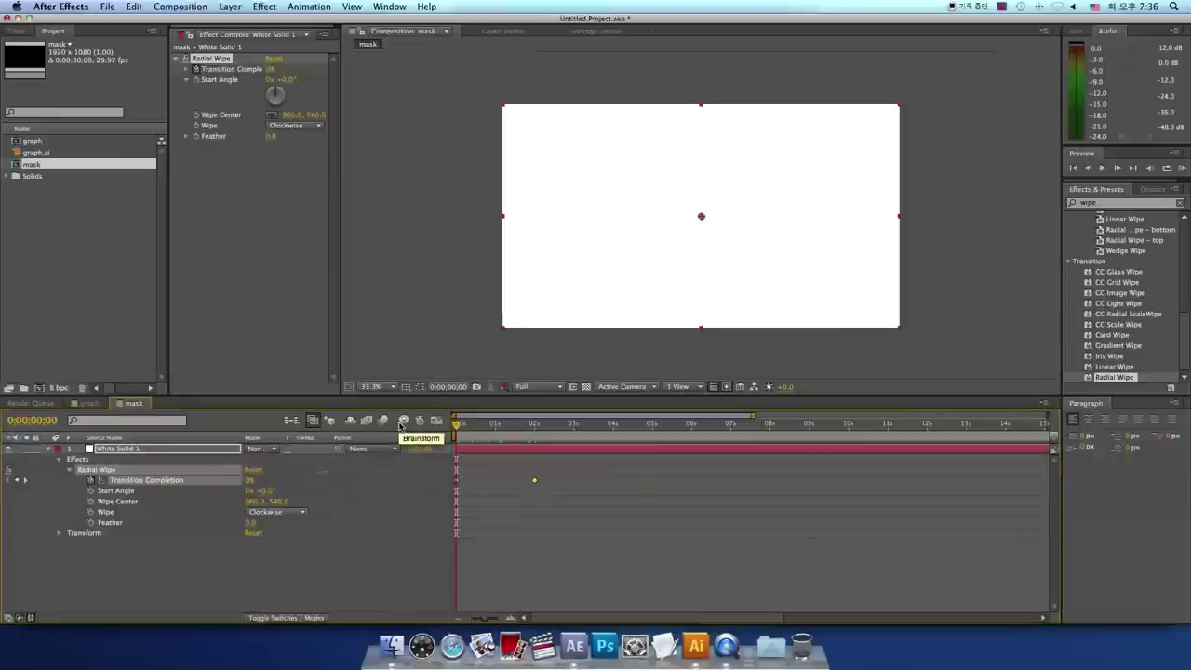
pyautogui.press('space')
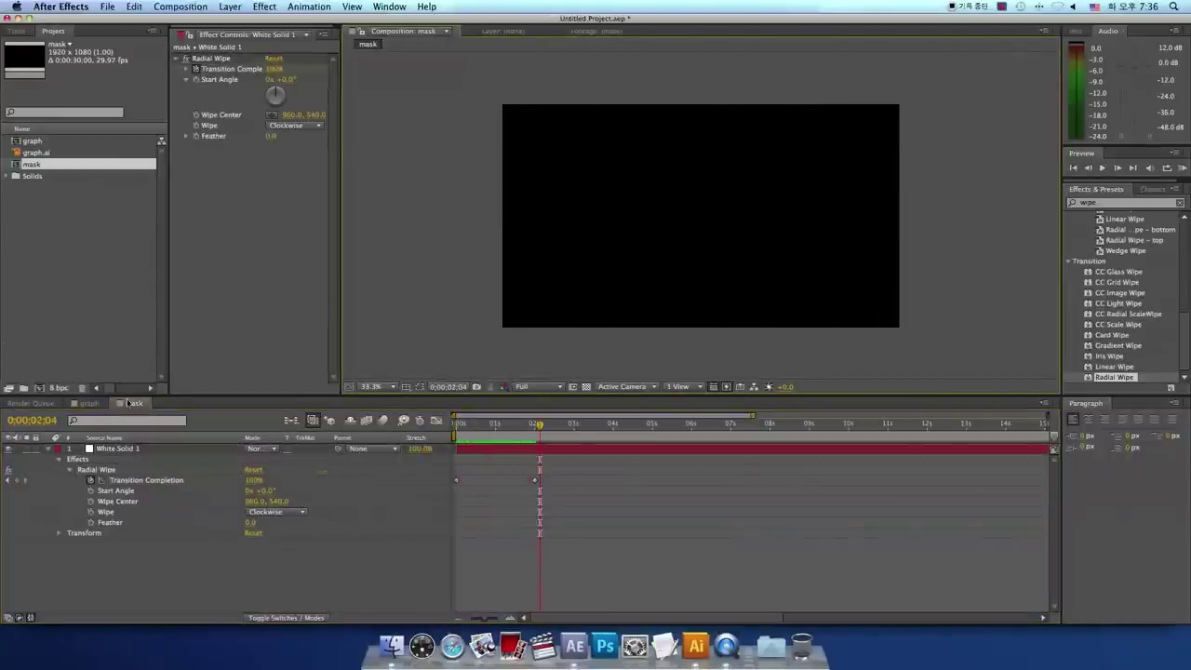
# Return to the graph composition and select the mask comp in the Project panel.
pyautogui.click(90, 404)
pyautogui.click(118, 267)
pyautogui.click(15, 165)
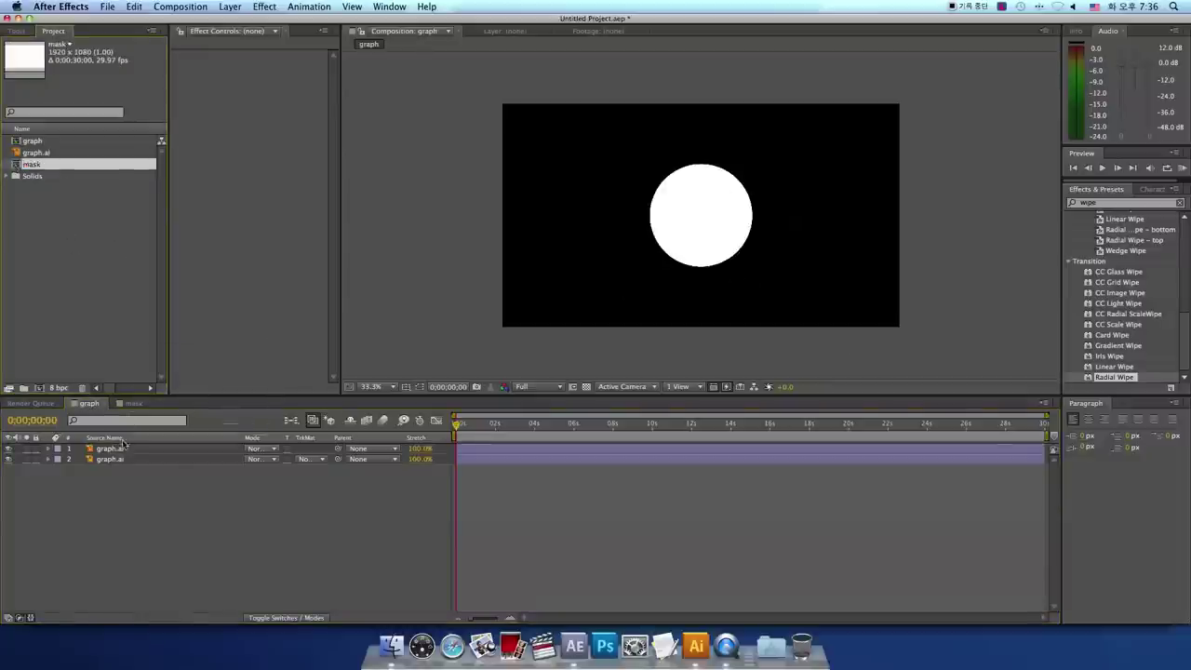
# Add the mask comp atop graph and make it layer 2's alpha track matte.
pyautogui.moveTo(120, 448); pyautogui.dragTo(120, 448)
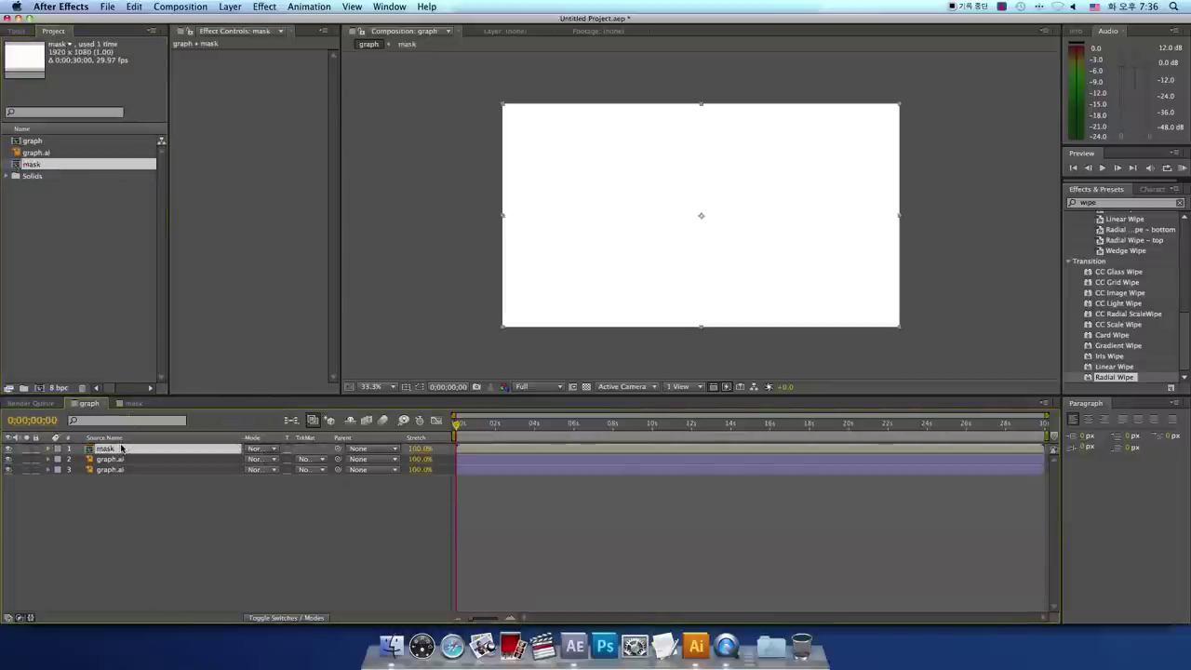
pyautogui.click(109, 470)
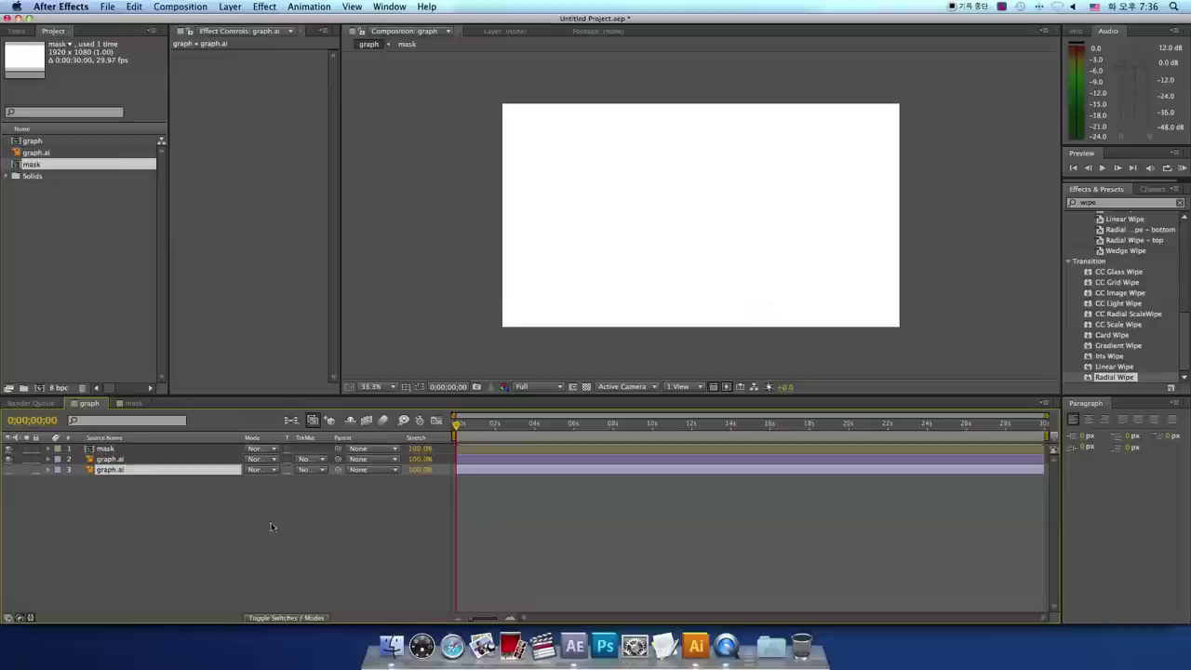
pyautogui.click(407, 520)
pyautogui.moveTo(464, 425); pyautogui.dragTo(472, 429)
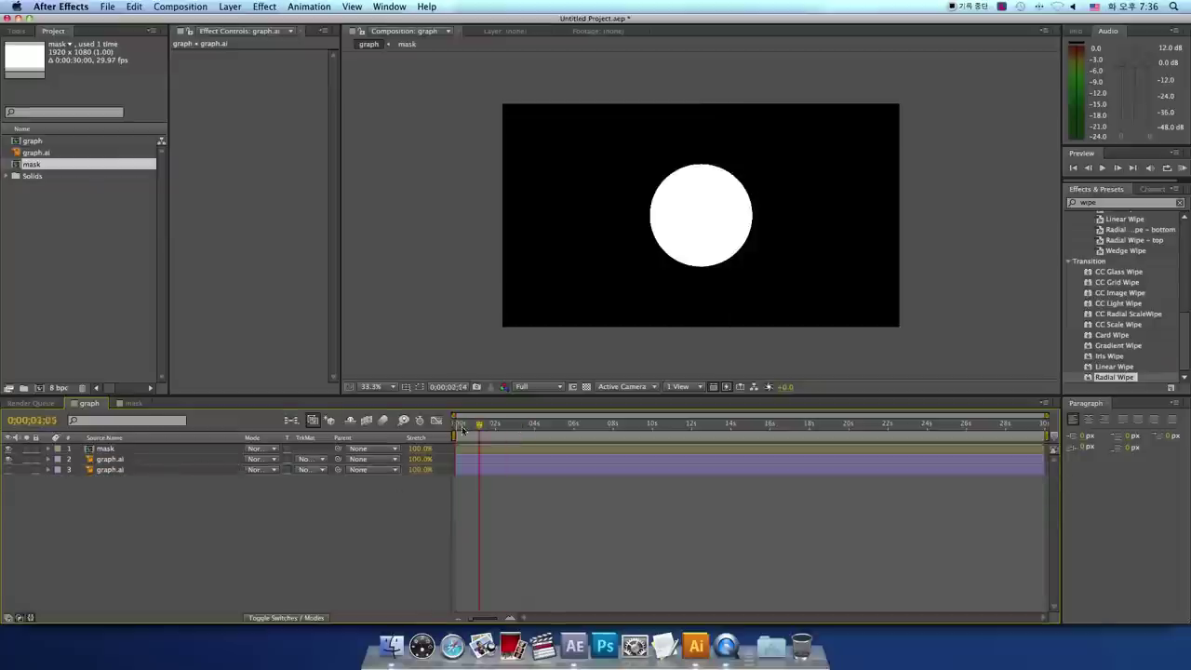
pyautogui.click(303, 459)
pyautogui.click(322, 489)
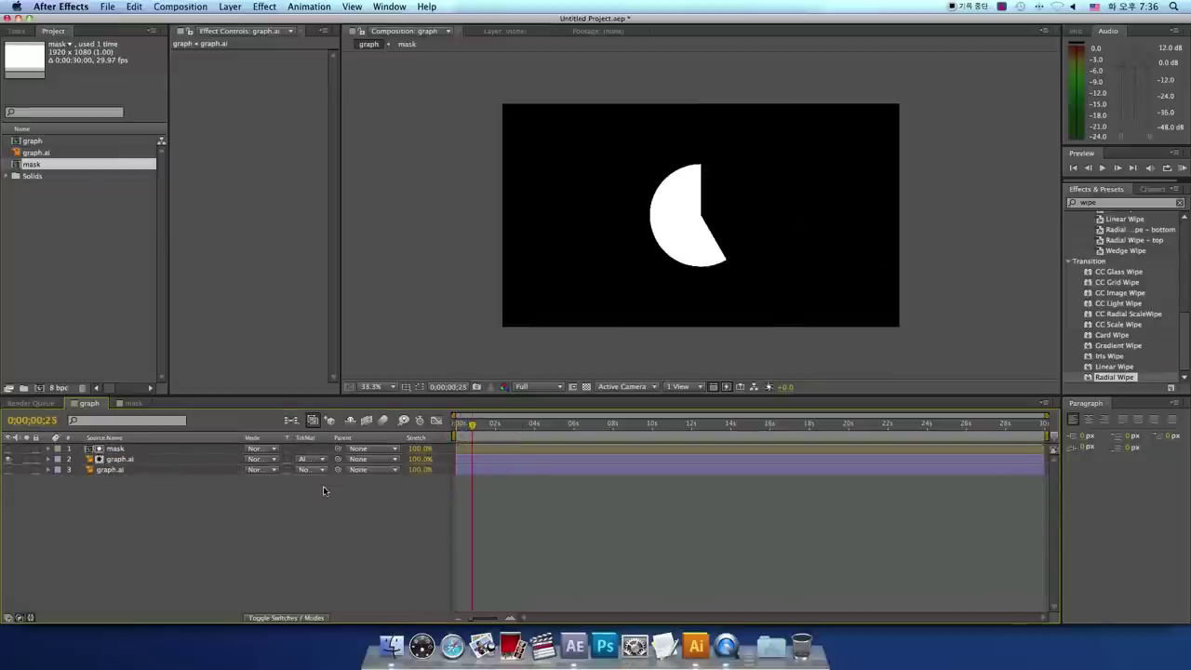
pyautogui.press('KP_0')
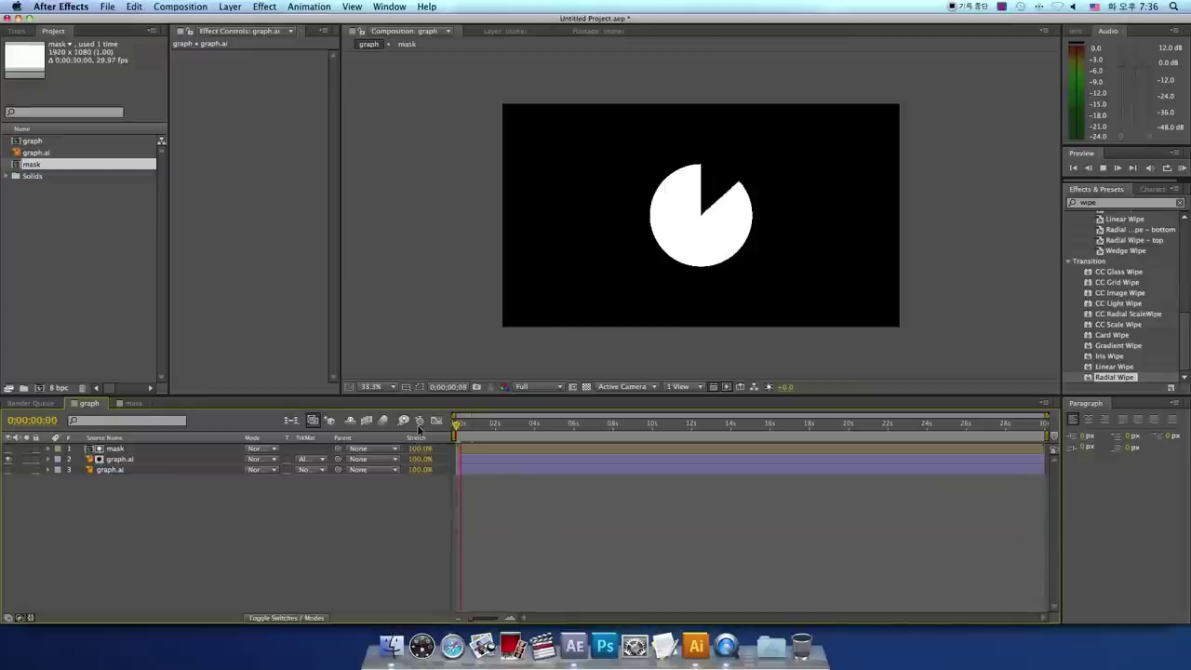
pyautogui.press('space')
# Switch layer 2's track matte to Alpha Inverted Matte and preview the radial wipe.
pyautogui.click(313, 460)
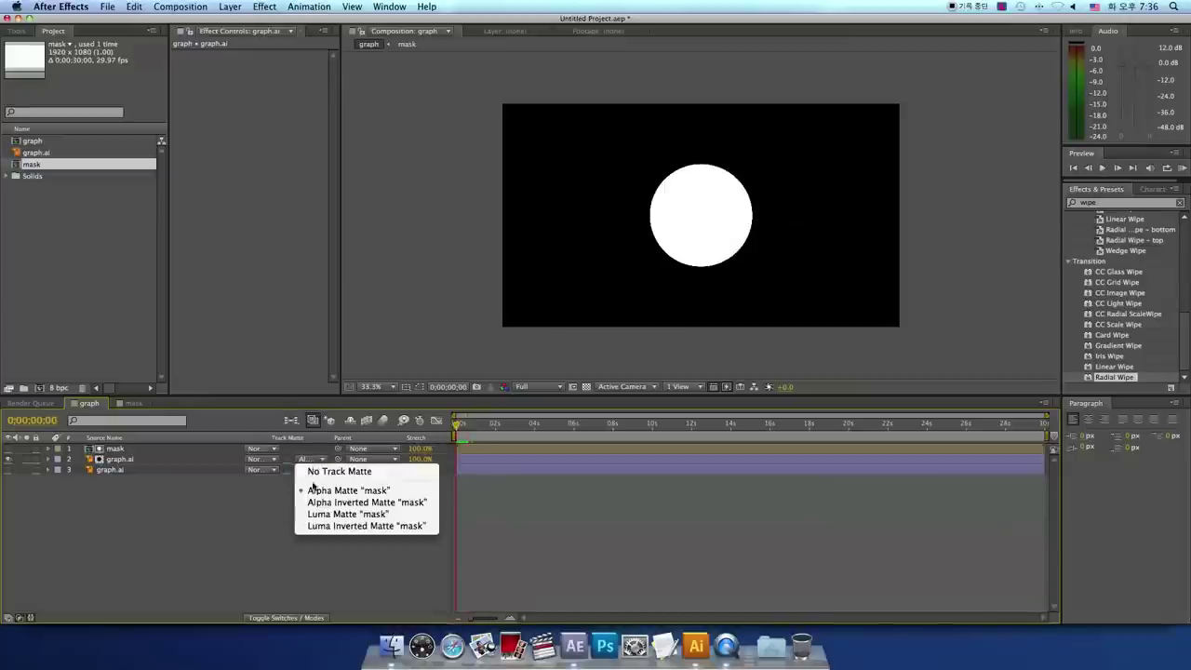
pyautogui.click(381, 503)
pyautogui.press('space')
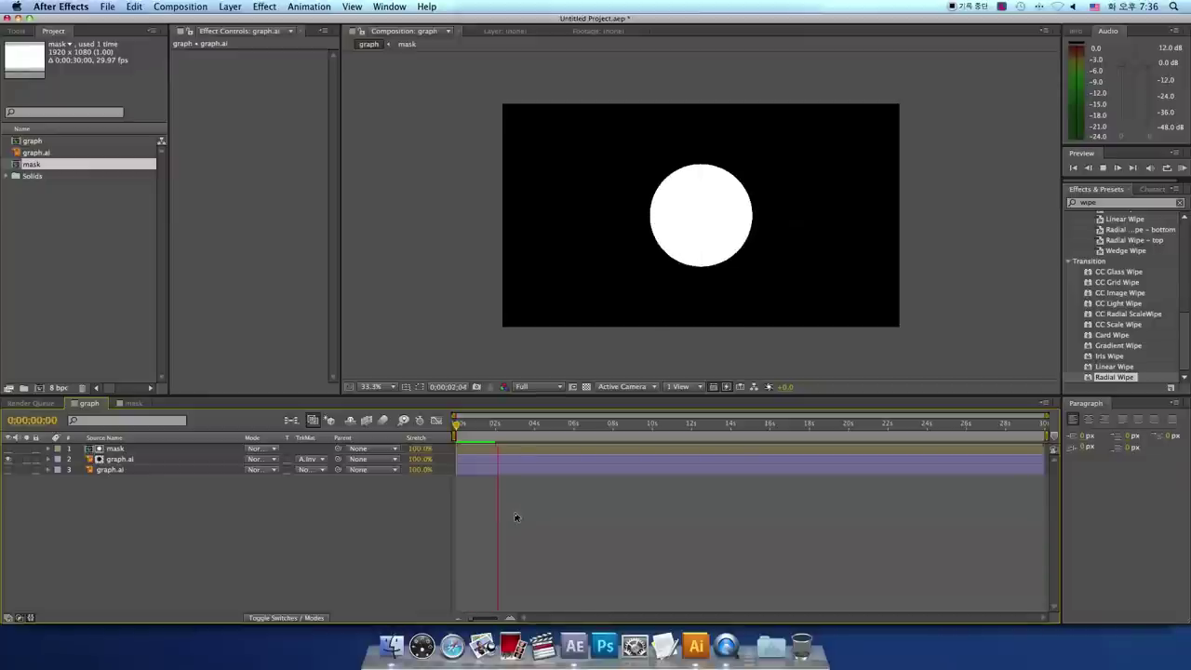
pyautogui.press('space')
pyautogui.click(495, 429)
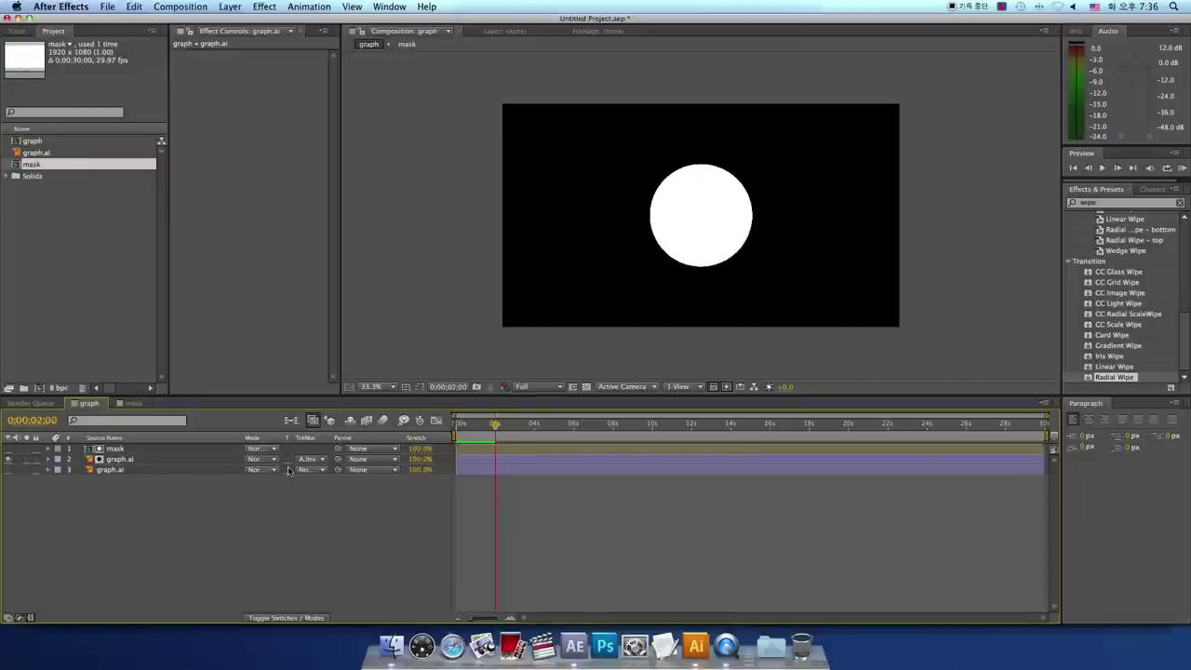
pyautogui.click(109, 470)
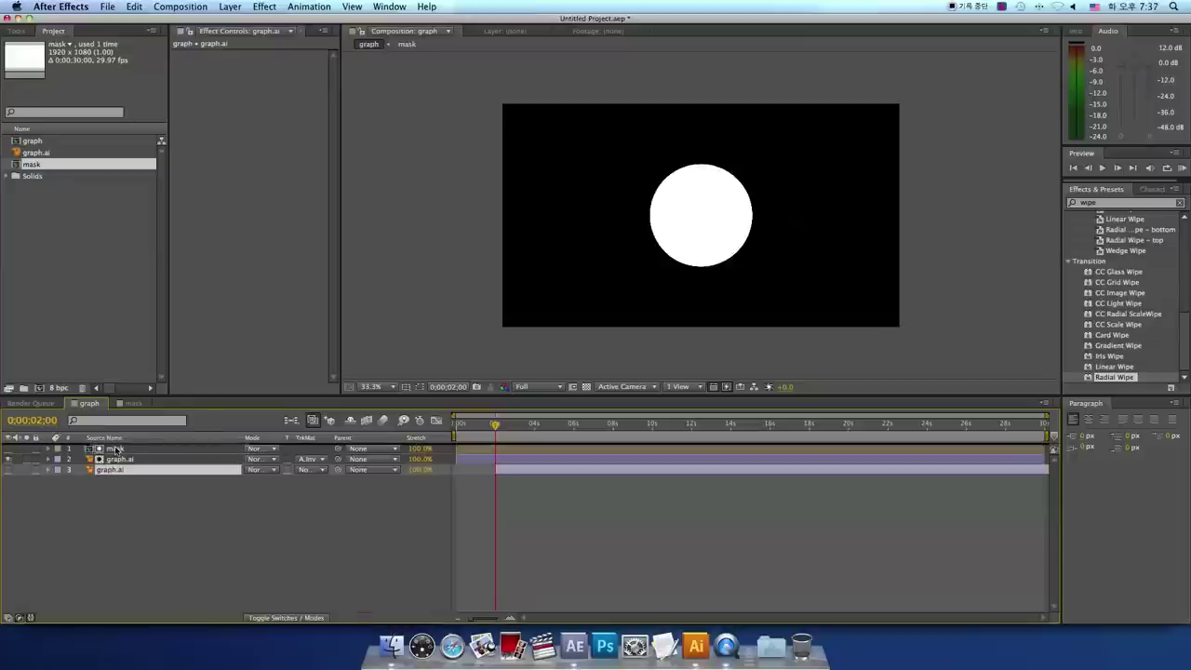
# Move the bottom graph.ai layer to the top of the layer stack.
pyautogui.moveTo(116, 449); pyautogui.dragTo(115, 447)
pyautogui.click(484, 430)
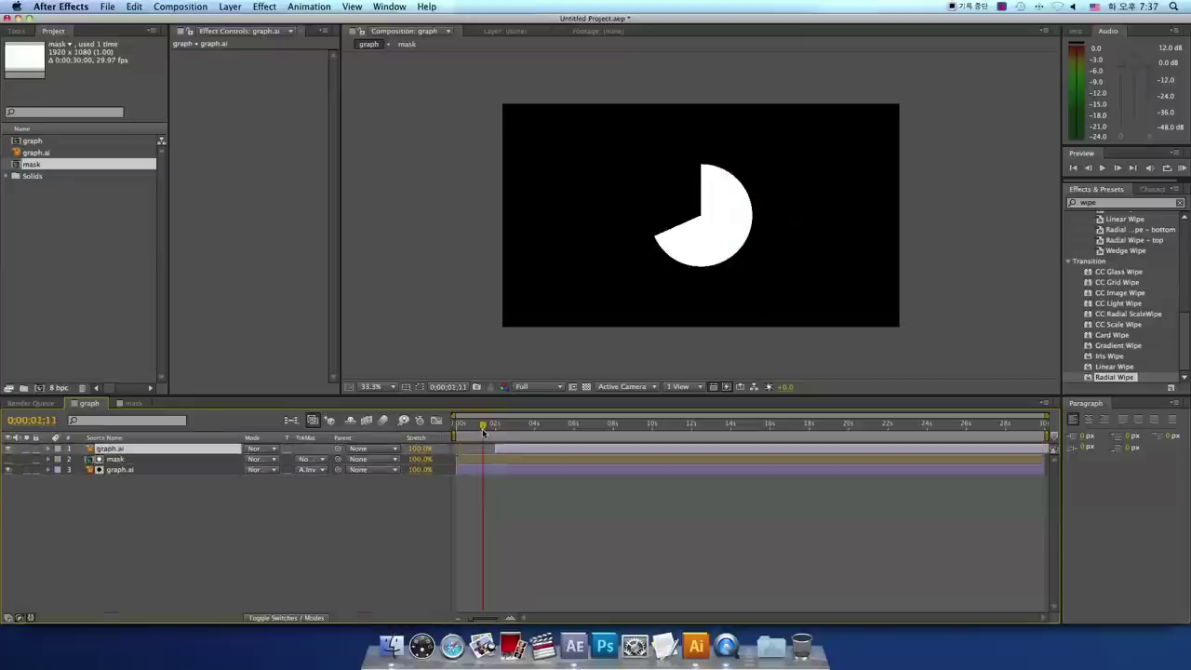
pyautogui.click(546, 512)
pyautogui.click(510, 449)
pyautogui.moveTo(511, 424); pyautogui.dragTo(497, 425)
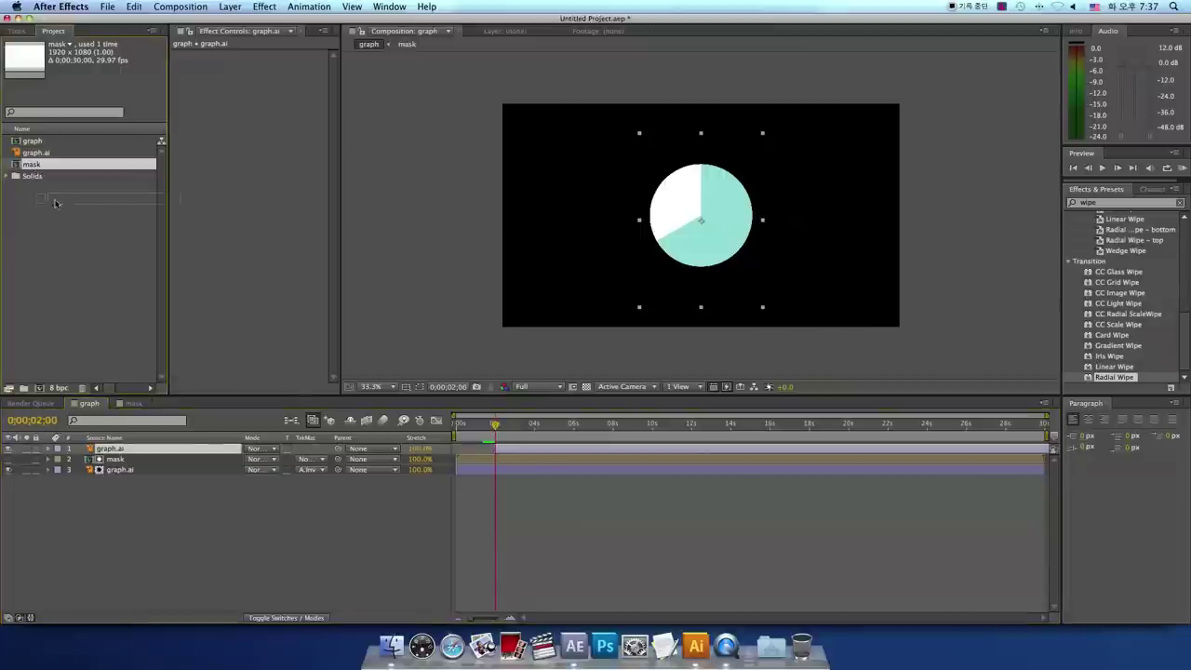
# Add a second mask copy above it, start both at 2 s, set Alpha Inverted Matte.
pyautogui.moveTo(37, 166); pyautogui.dragTo(149, 445)
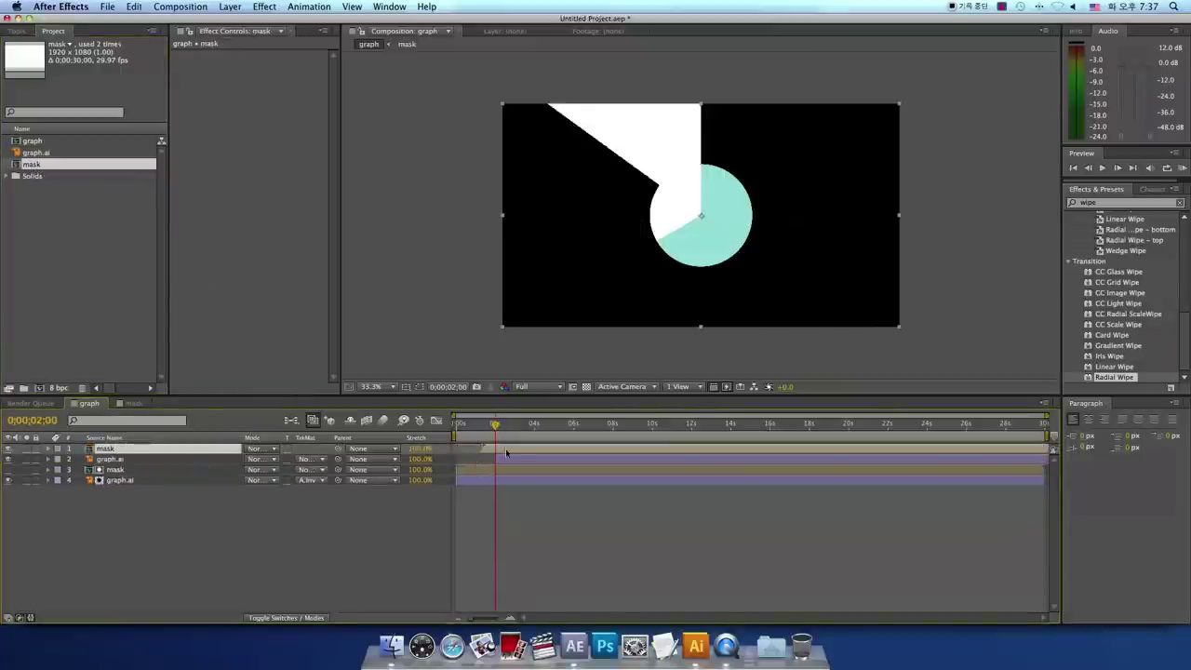
pyautogui.moveTo(476, 463); pyautogui.dragTo(516, 452)
pyautogui.click(308, 460)
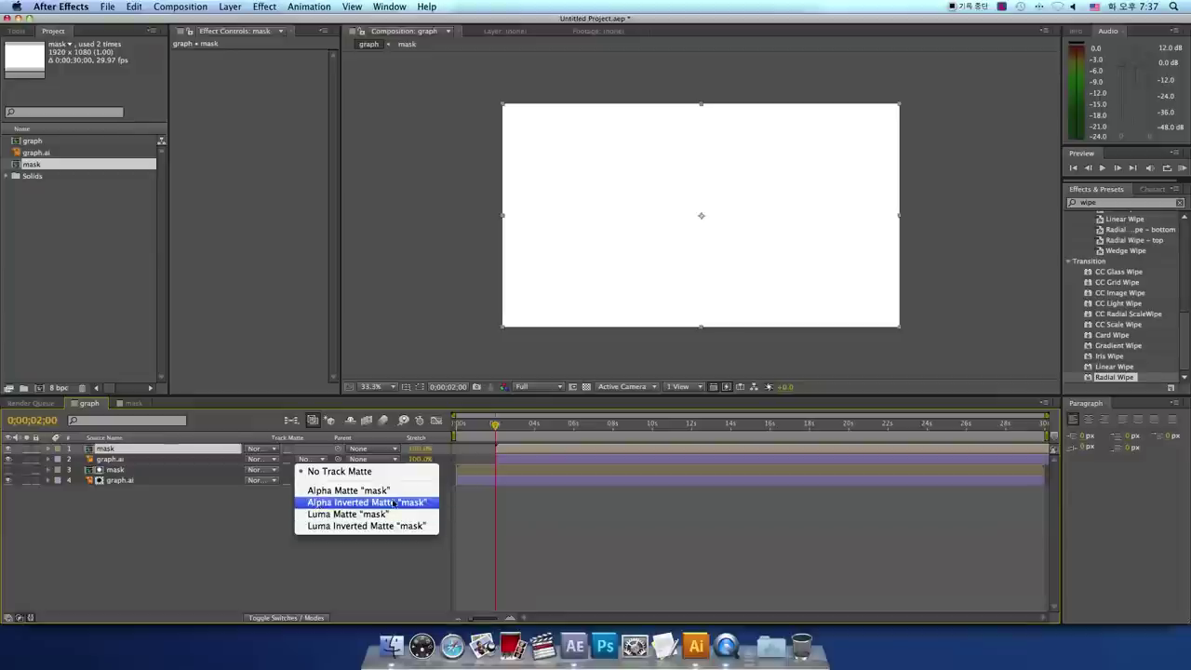
pyautogui.click(320, 503)
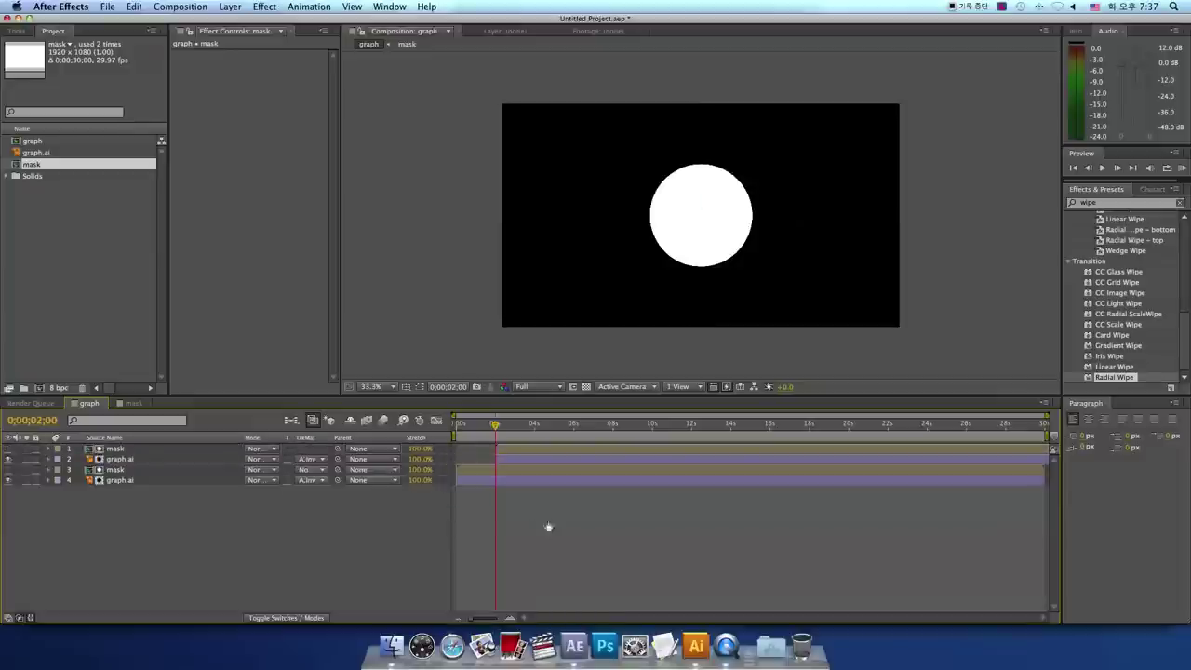
# Preview the two-slice pie animation through about 5 seconds.
pyautogui.press('space')
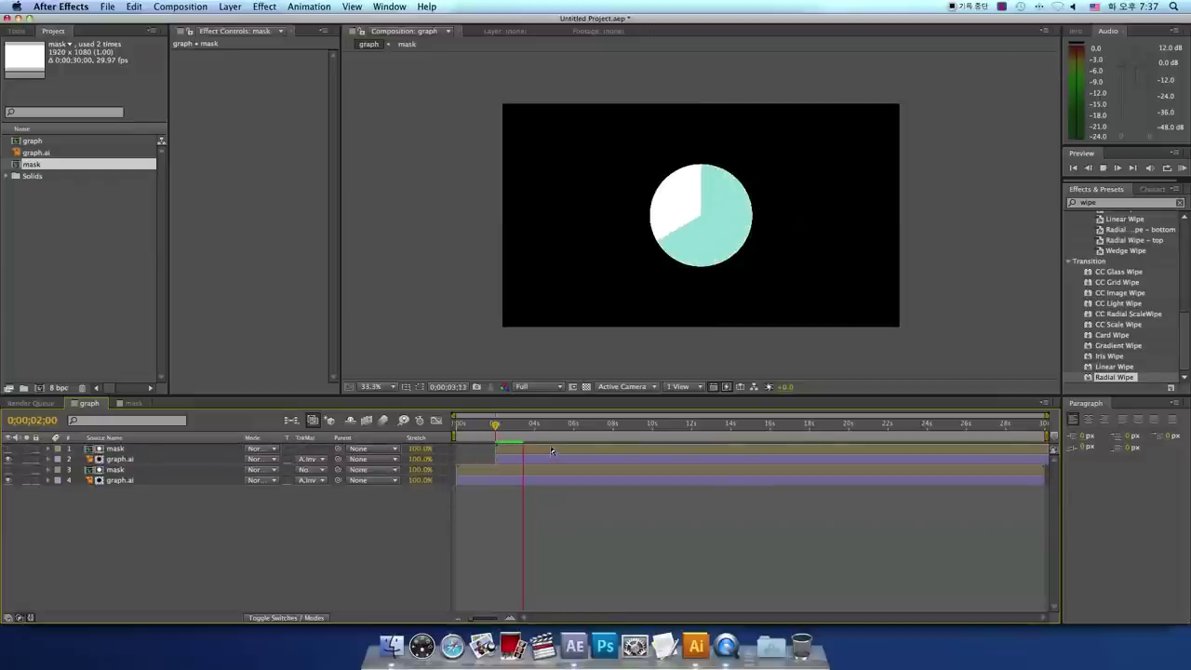
pyautogui.click(553, 426)
pyautogui.moveTo(552, 427); pyautogui.dragTo(554, 427)
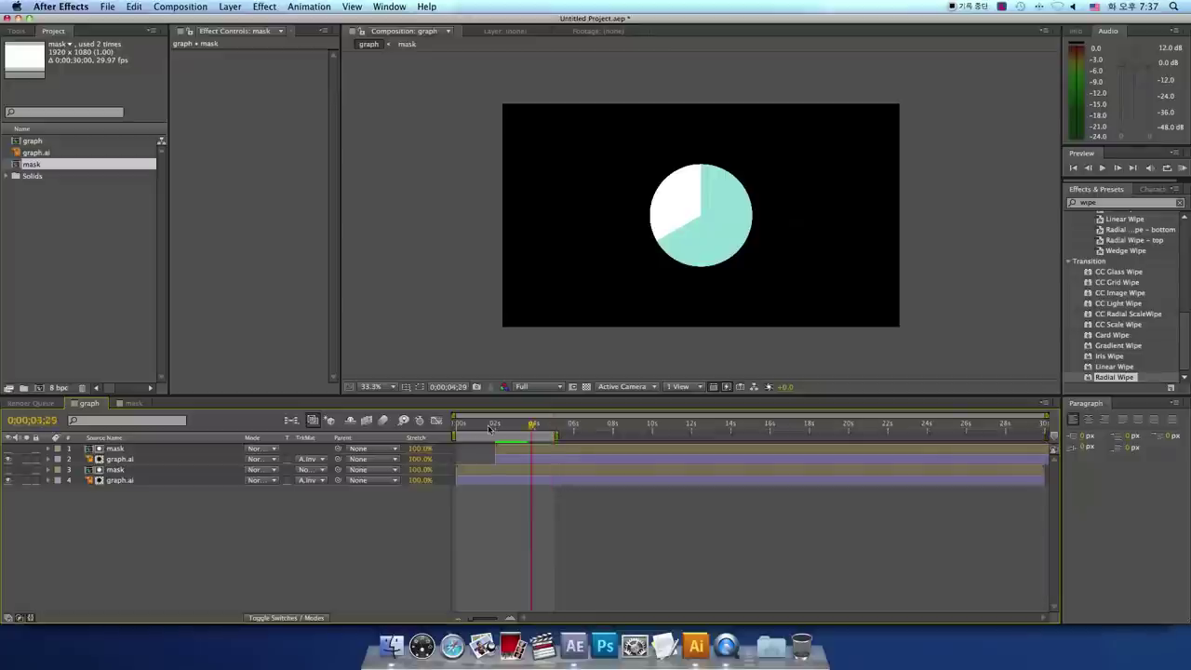
pyautogui.moveTo(554, 427); pyautogui.dragTo(455, 427)
pyautogui.click(1105, 168)
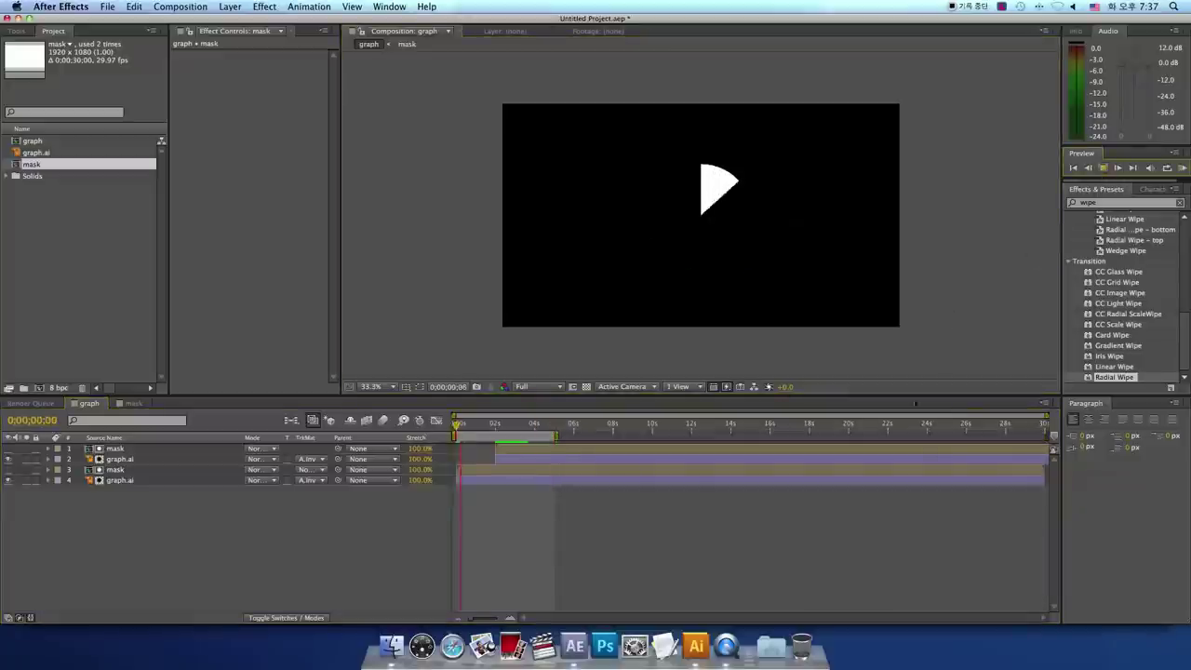